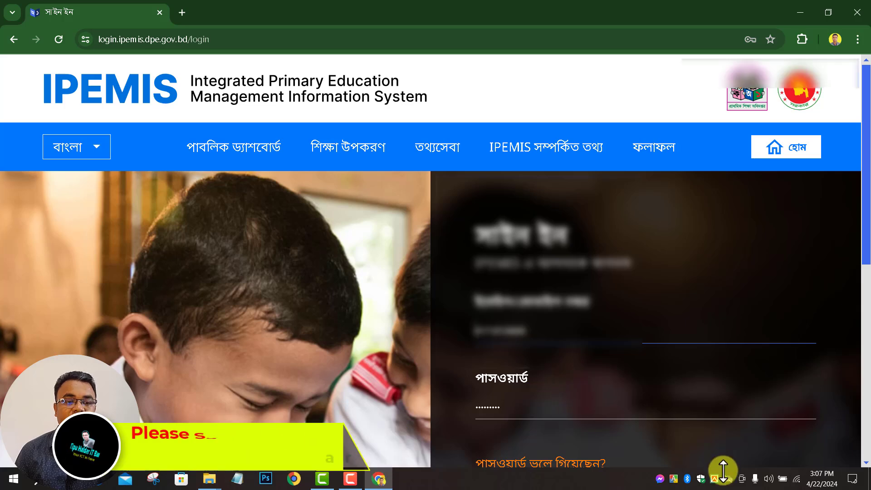
Step: Sign in to IPEMIS with the credentials already filled in
scroll(717, 455, "down", 2)
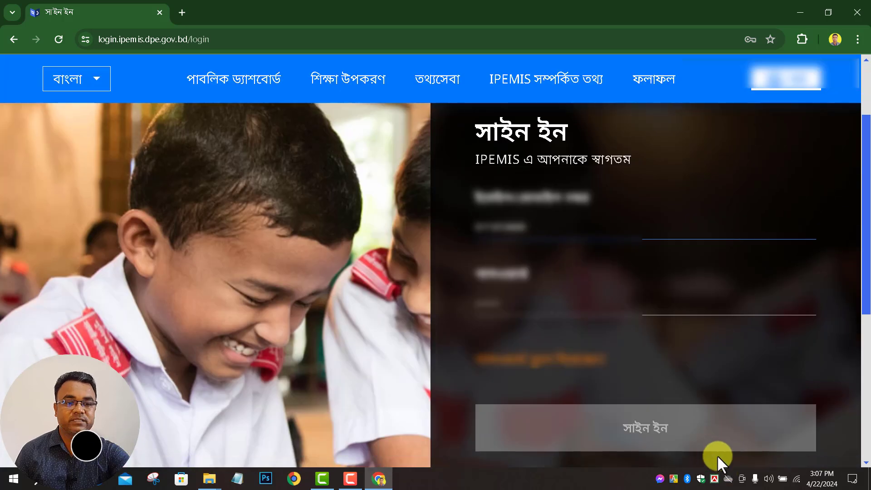
left_click(641, 436)
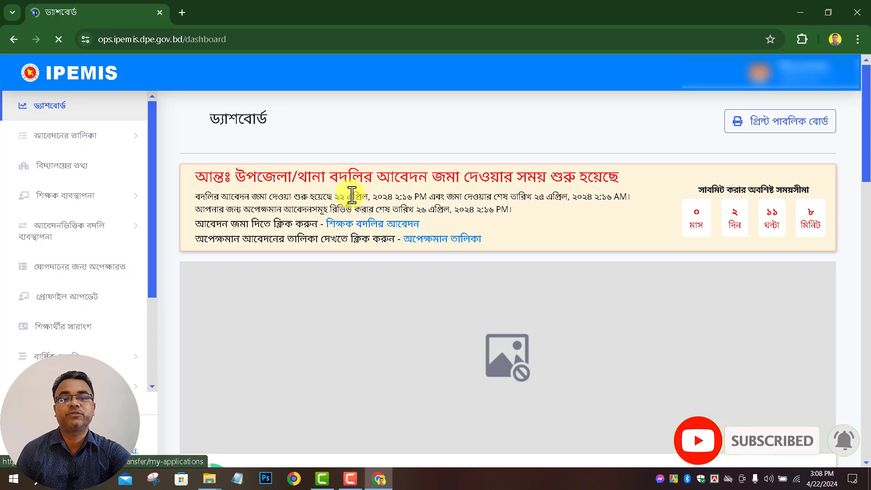
left_click_drag(324, 196, 724, 221)
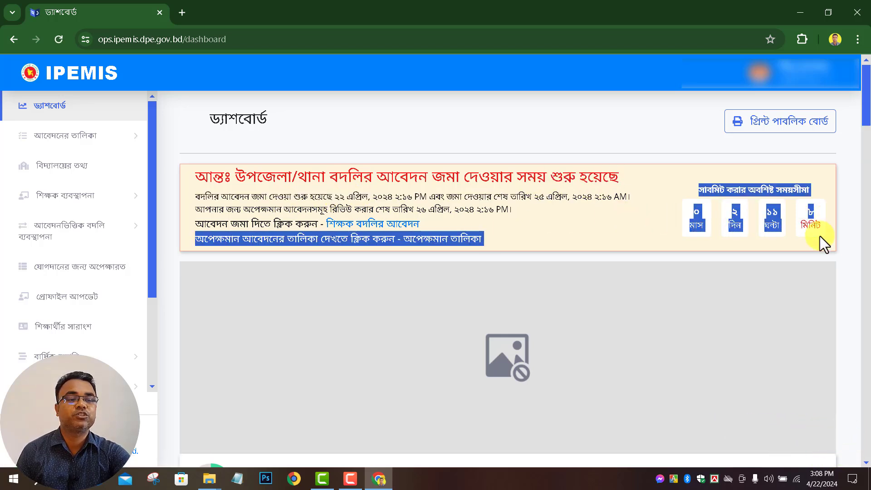
left_click(678, 227)
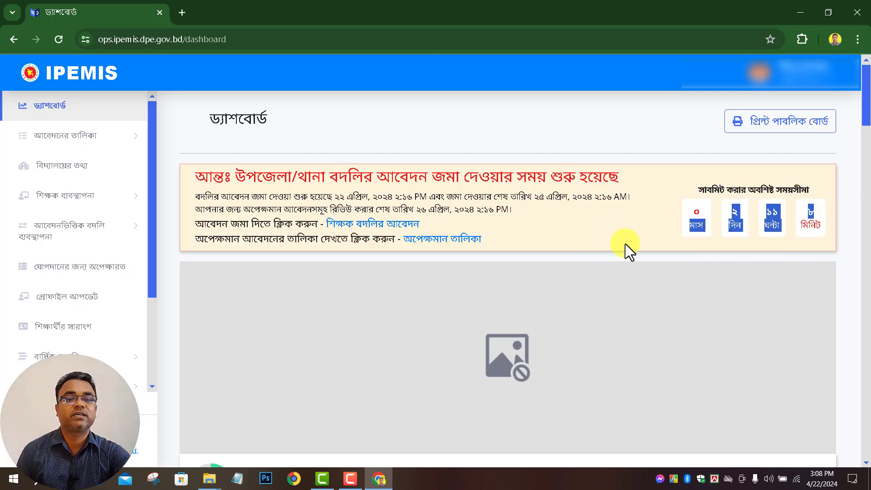
left_click(607, 233)
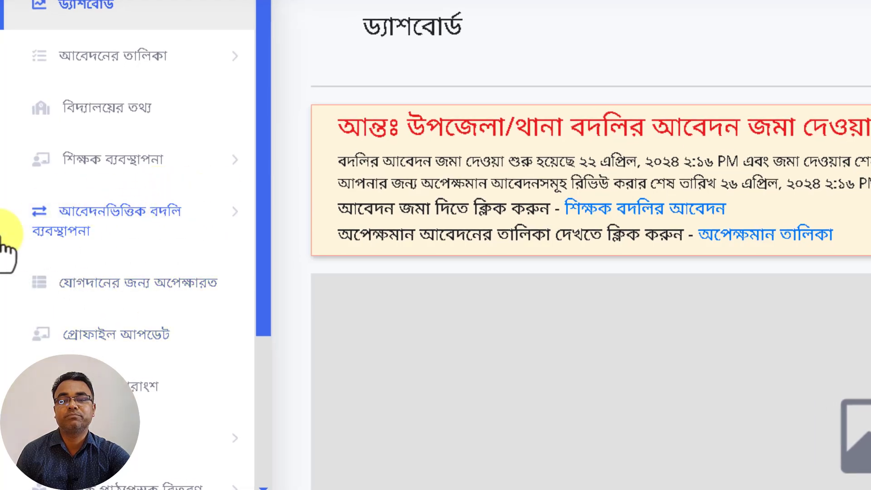
Step: Open the transfer applications page (বদলির আবেদন) under application-based transfer management and start a new application (নতুন আবেদন)
left_click(93, 222)
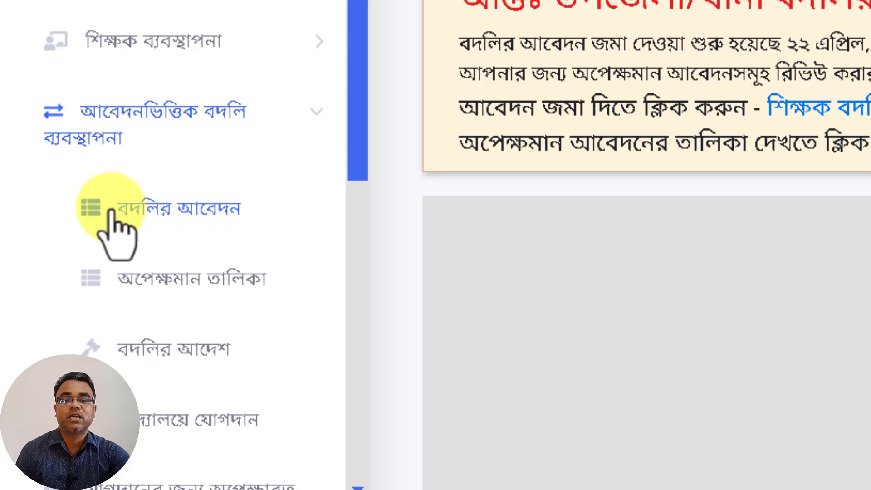
left_click(186, 215)
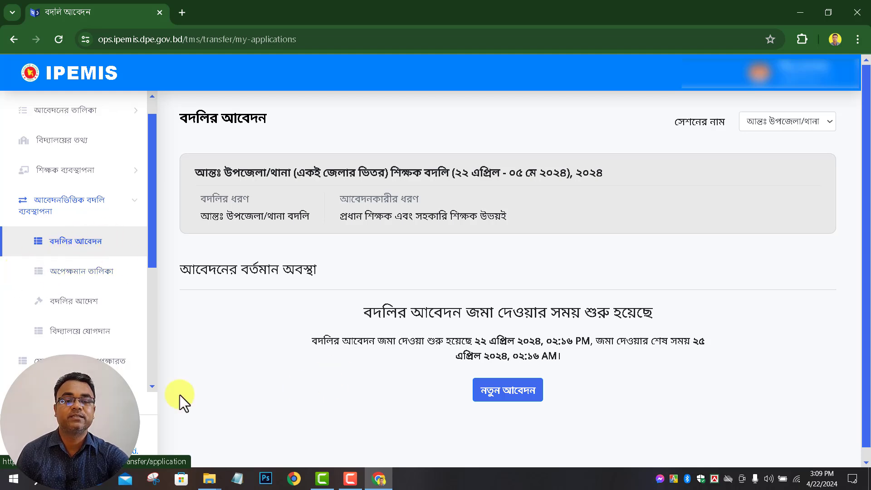
left_click(505, 395)
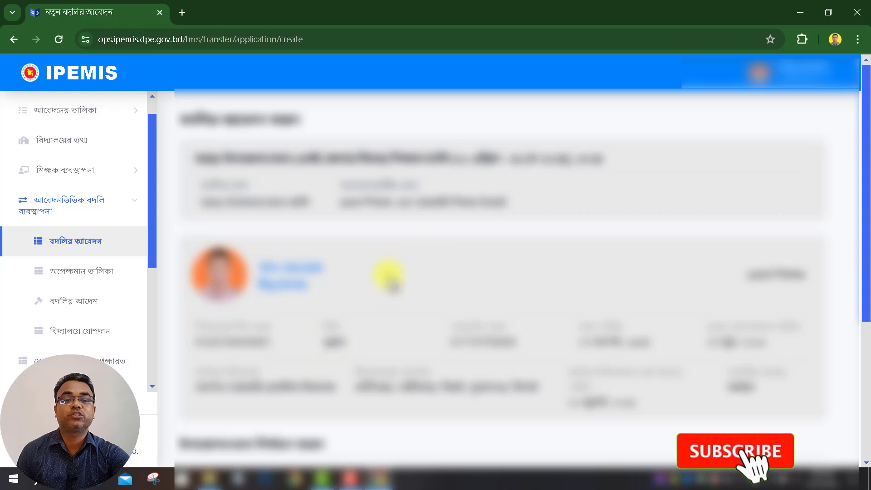
Step: Choose তাহিরপুর as the destination upazila/thana for the transfer and proceed to school selection
scroll(521, 334, "down", 5)
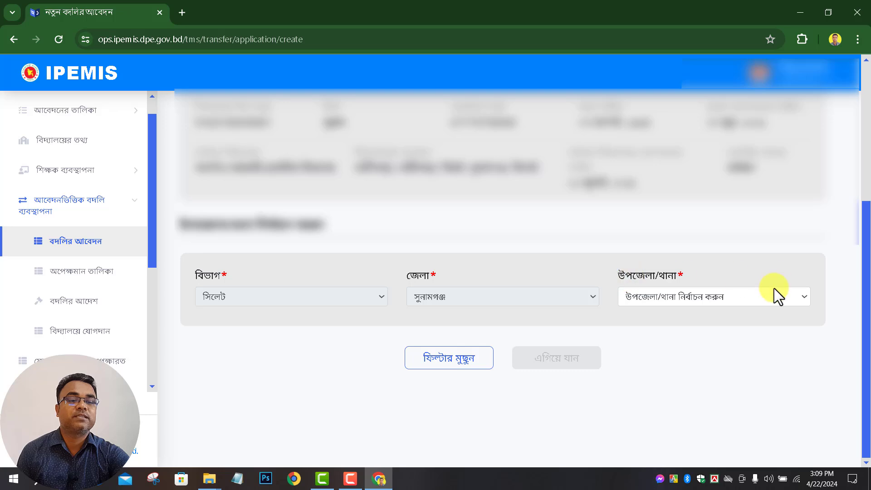
left_click(668, 298)
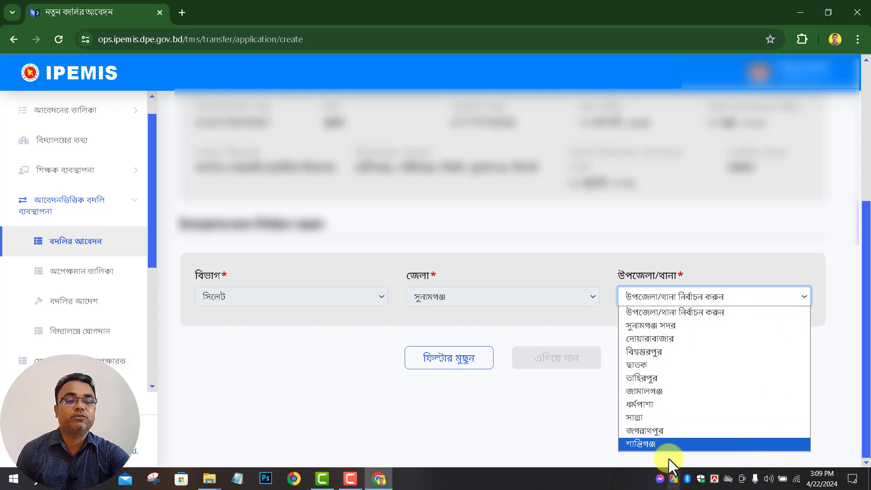
left_click(674, 325)
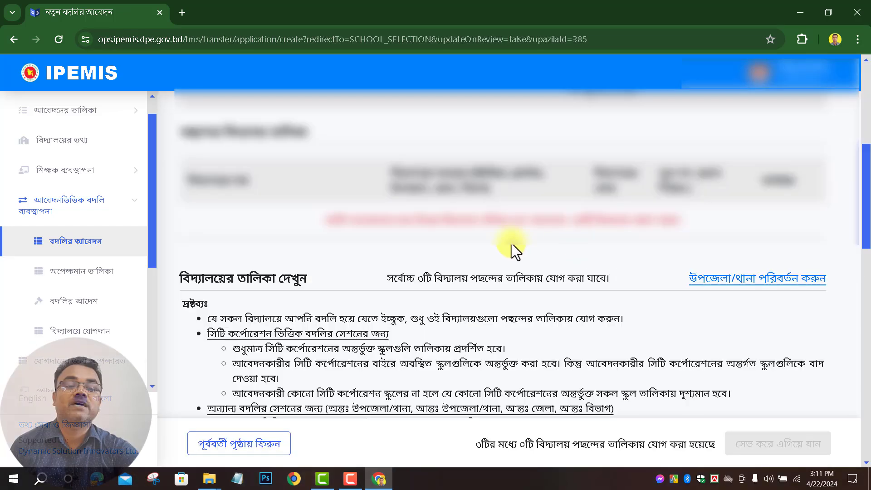
Step: Examine the school selection page: the preferred-schools table, the selection notes, the filter fields and the list of schools with vacancies
scroll(511, 249, "up", 2)
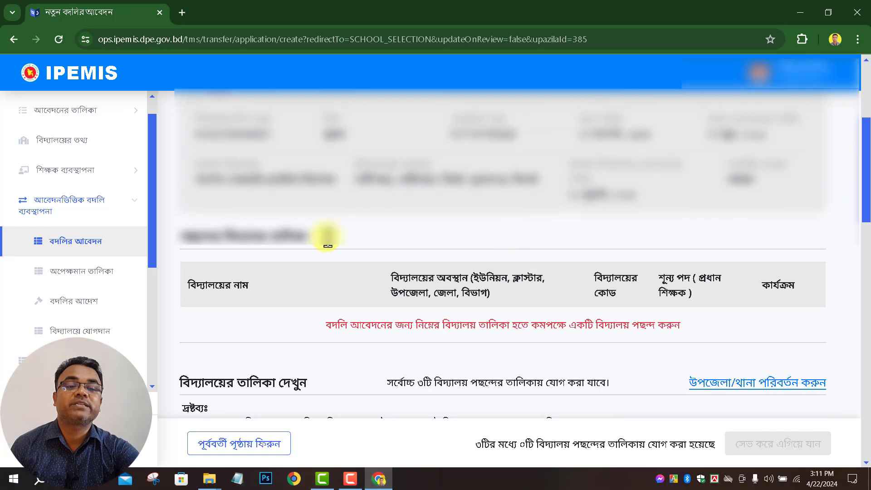
scroll(593, 307, "down", 2)
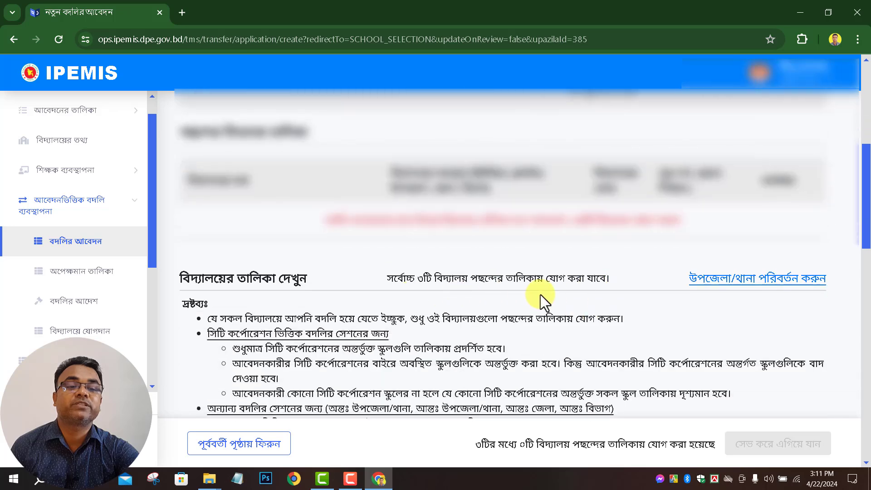
scroll(470, 293, "down", 8)
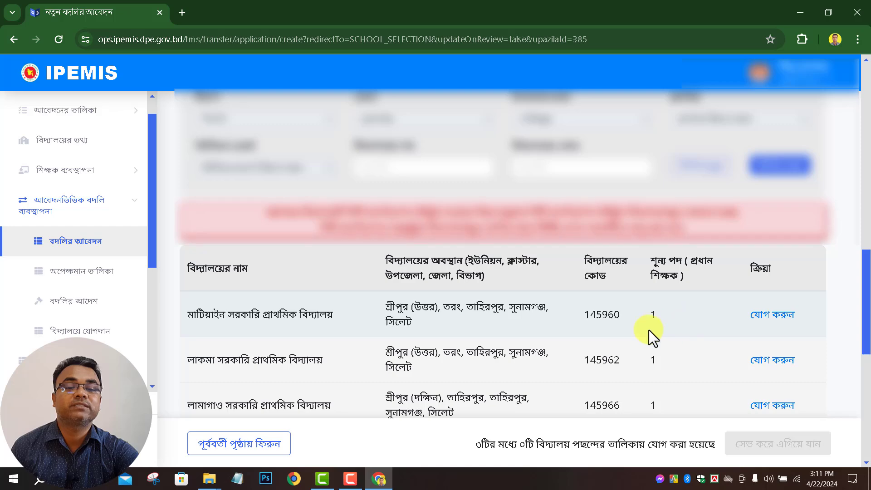
scroll(345, 345, "down", 2)
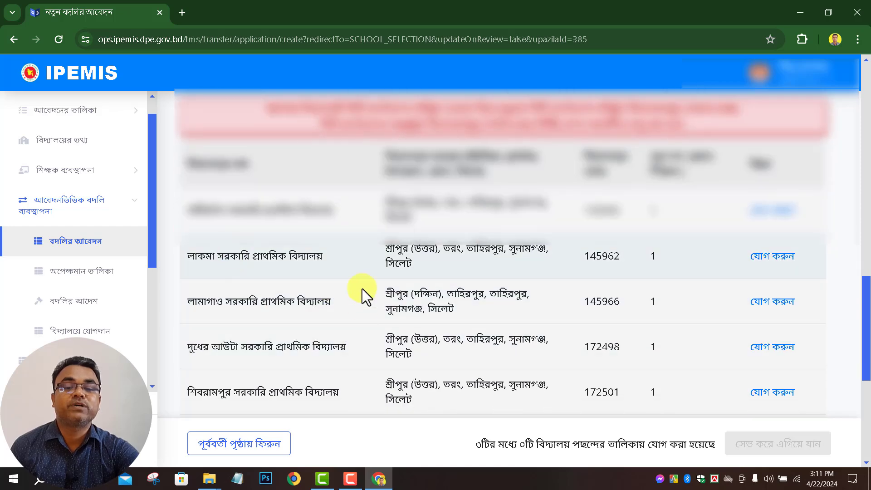
scroll(362, 288, "down", 3)
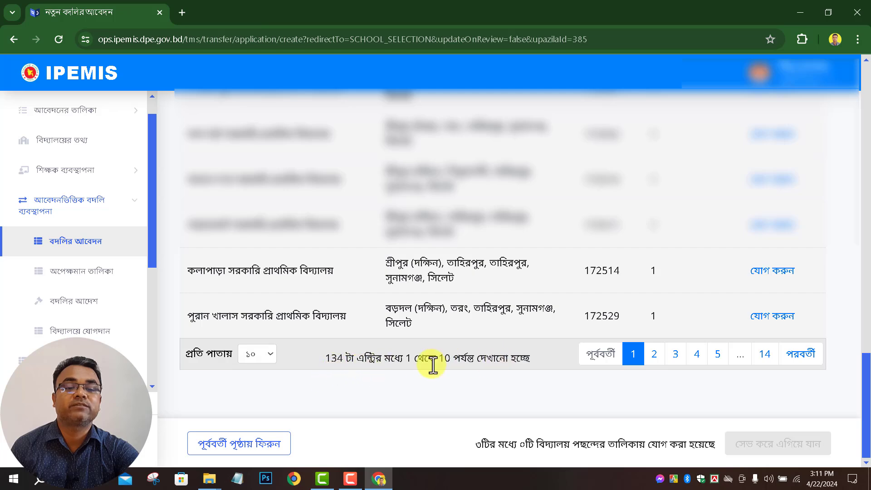
scroll(552, 333, "up", 5)
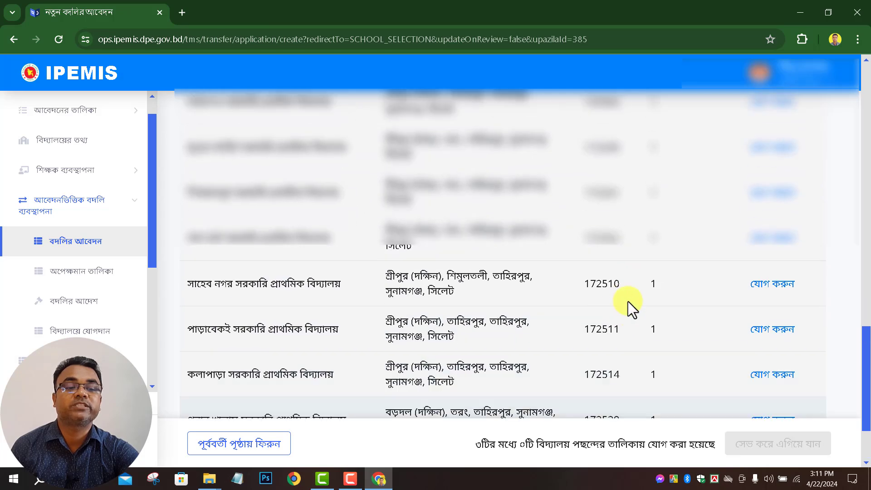
scroll(489, 318, "up", 5)
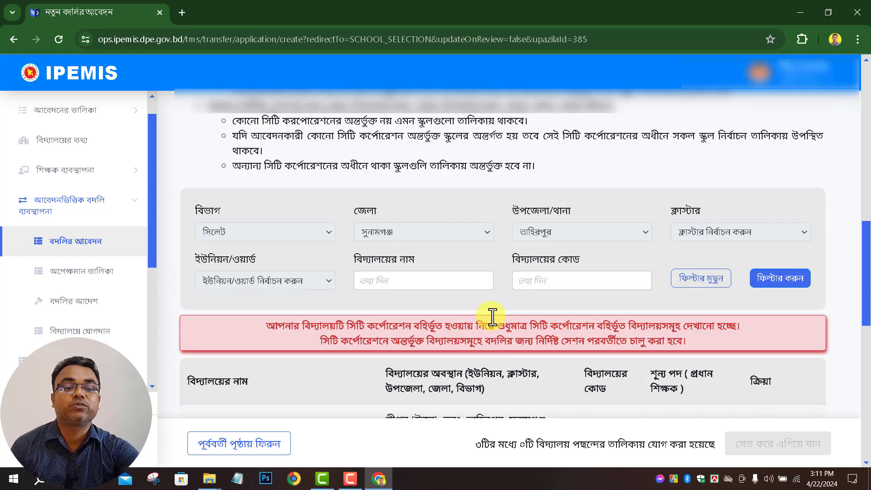
scroll(549, 302, "down", 4)
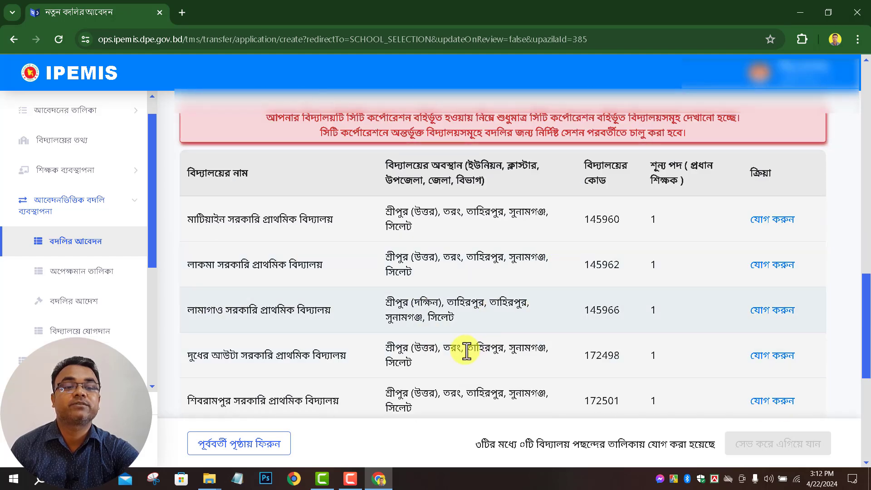
Step: Add the মাটিয়াইন, লাকমা and লামাগাও সরকারি প্রাথমিক বিদ্যালয় schools to the preferred-schools list
left_click(772, 225)
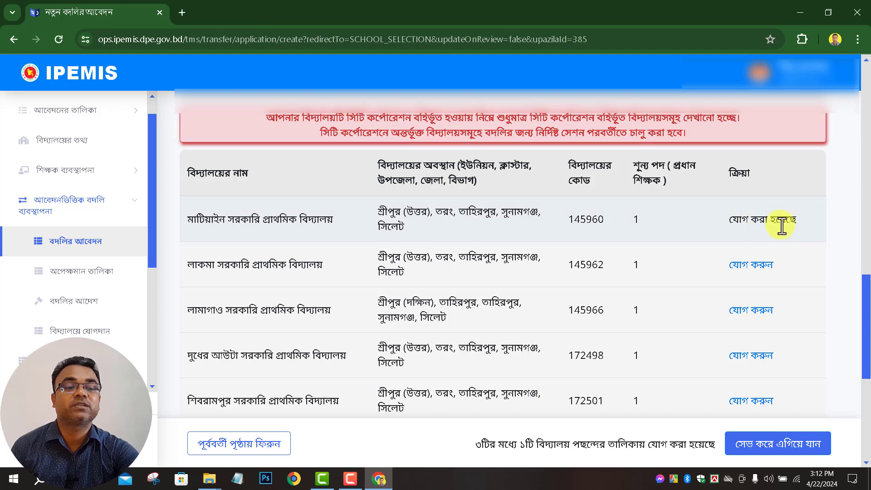
scroll(770, 230, "down", 5)
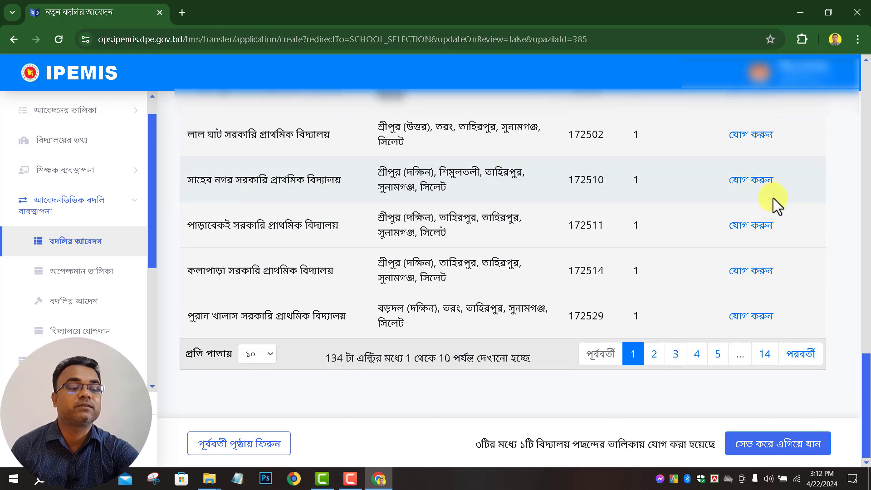
scroll(732, 291, "up", 5)
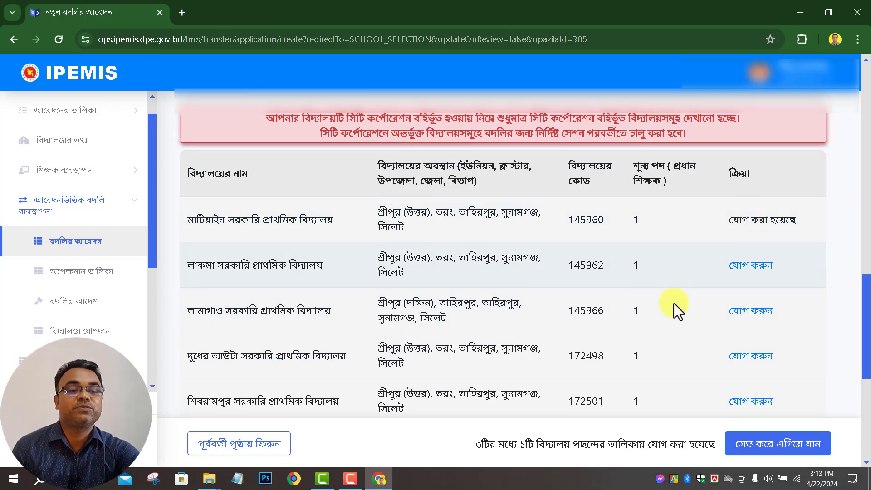
left_click(772, 268)
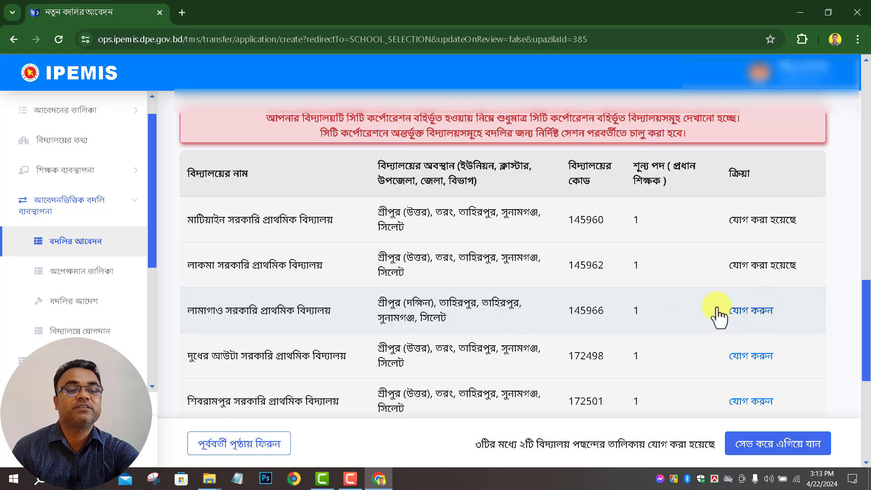
left_click(749, 313)
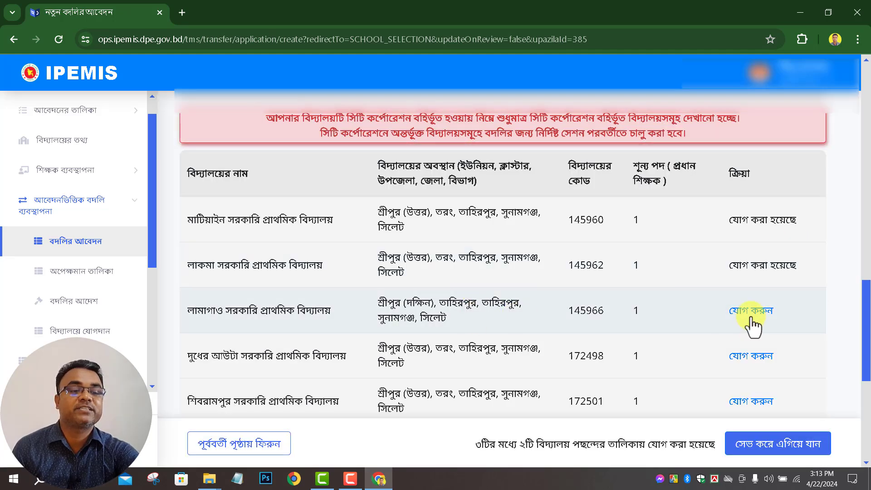
Step: Review the school list with the added choices and read the city corporation notice above it
scroll(482, 382, "down", 6)
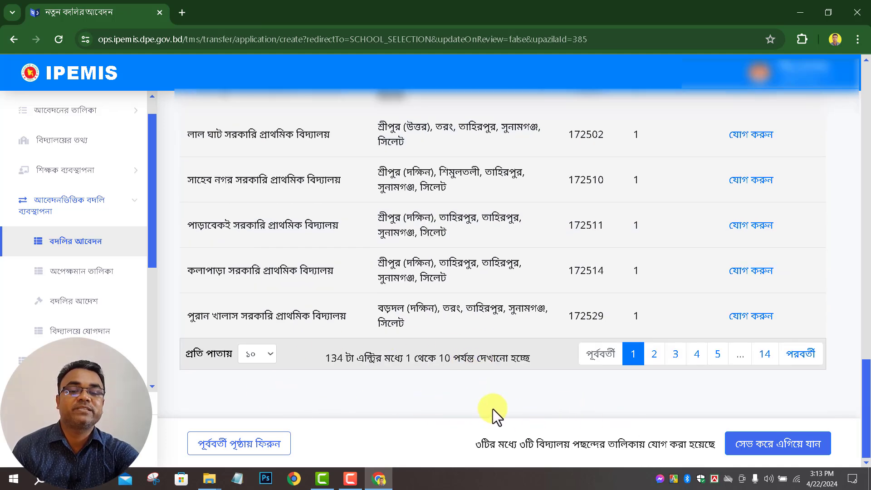
scroll(521, 415, "up", 2)
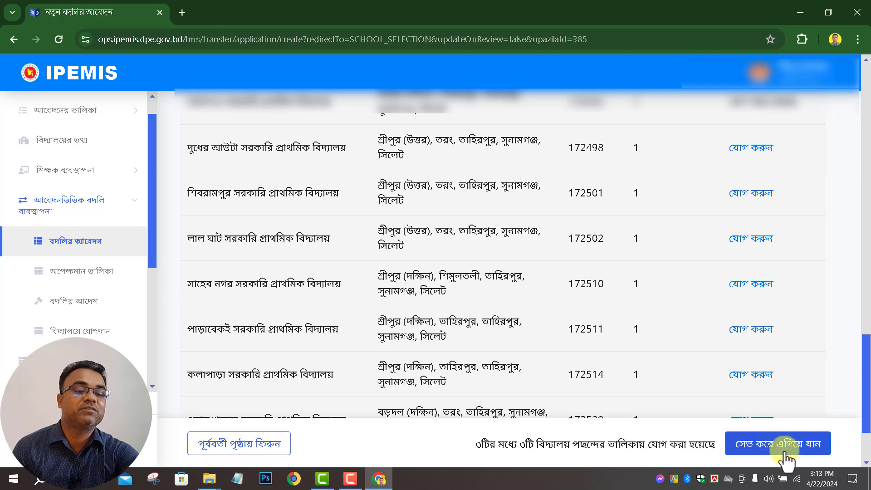
scroll(771, 448, "up", 4)
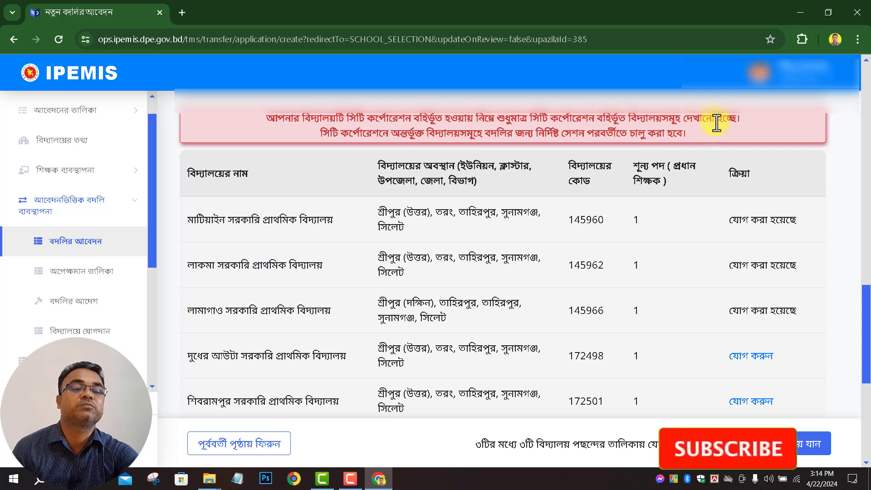
left_click_drag(700, 132, 424, 136)
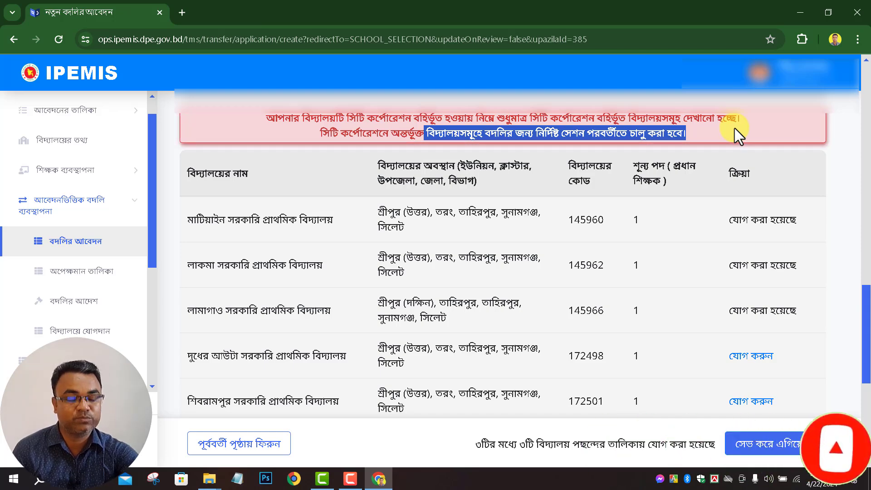
scroll(518, 258, "up", 5)
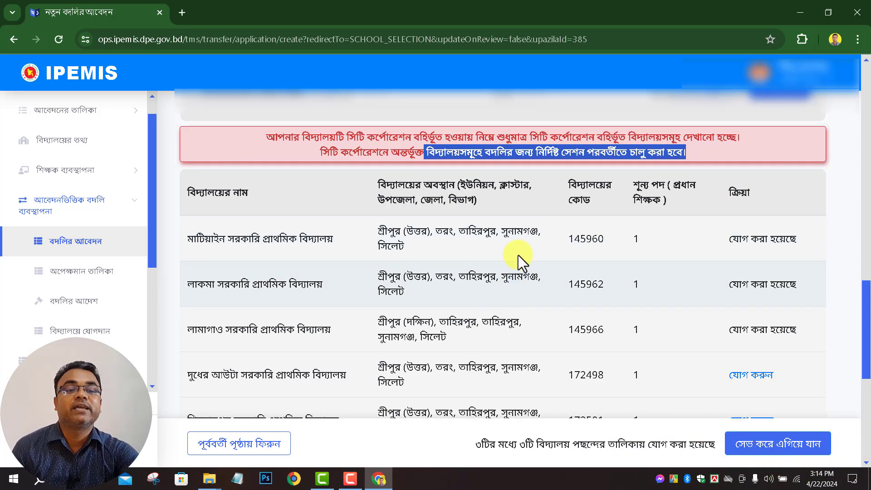
scroll(565, 302, "down", 10)
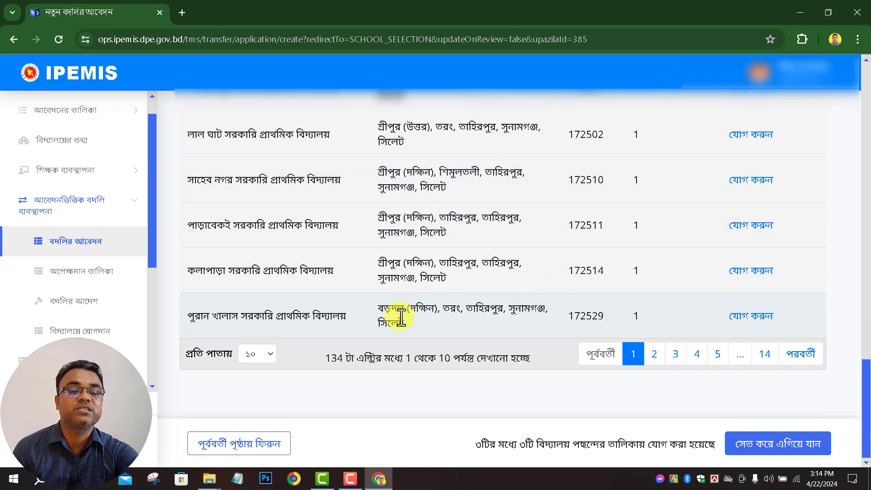
scroll(635, 386, "up", 10)
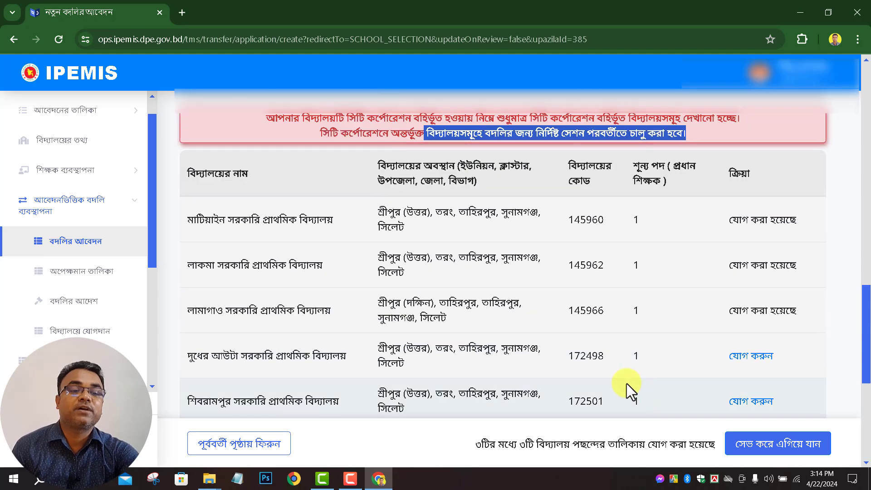
scroll(651, 338, "down", 10)
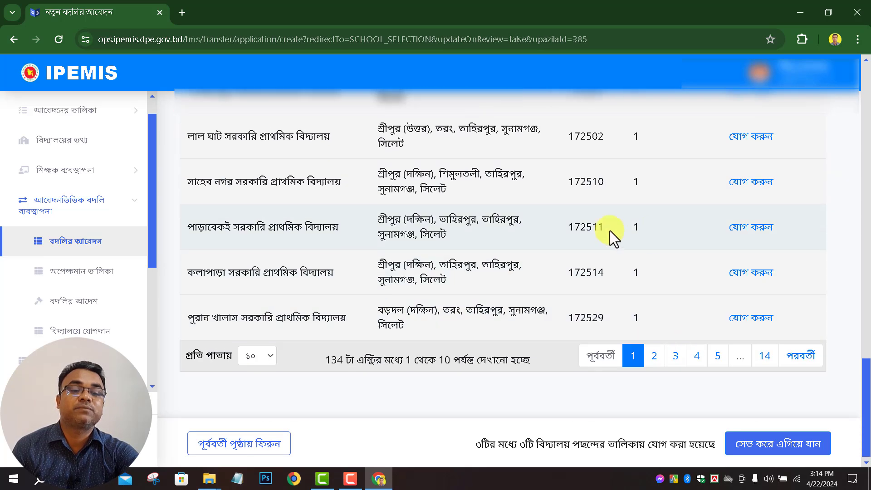
Step: Save the three chosen schools and proceed to the next stage of the transfer application
scroll(599, 244, "up", 5)
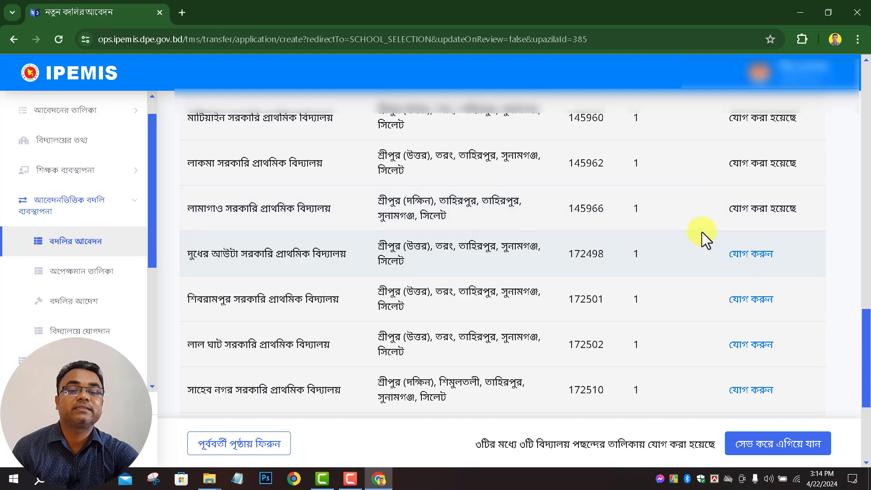
scroll(702, 232, "up", 2)
scroll(692, 245, "down", 7)
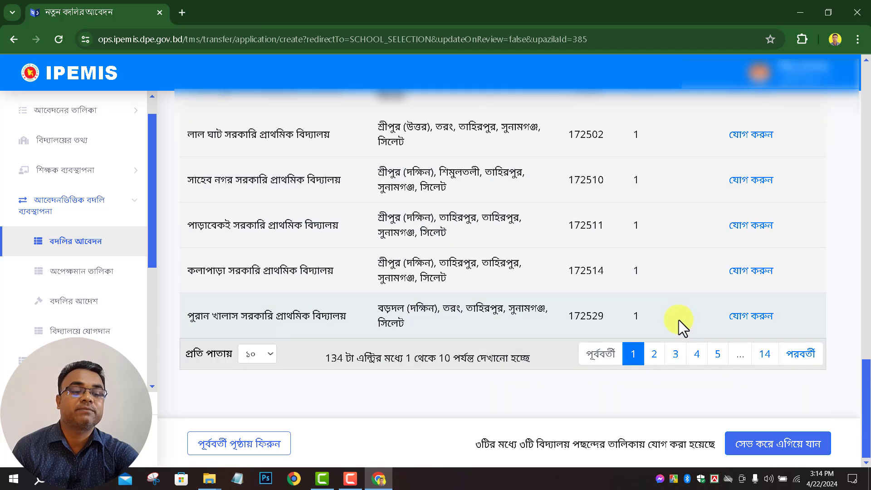
left_click(783, 445)
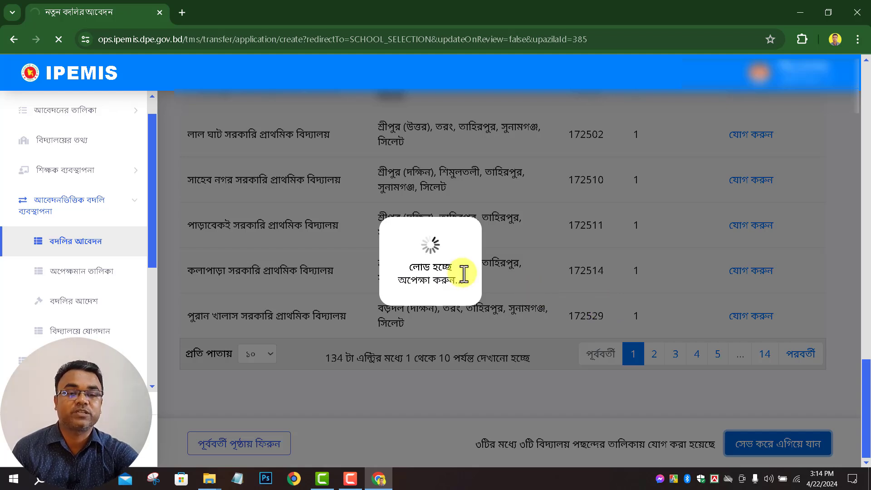
Step: Move লামাগাও সরকারি প্রাথমিক বিদ্যালয় up to first place in the preferred-schools list
scroll(482, 264, "down", 9)
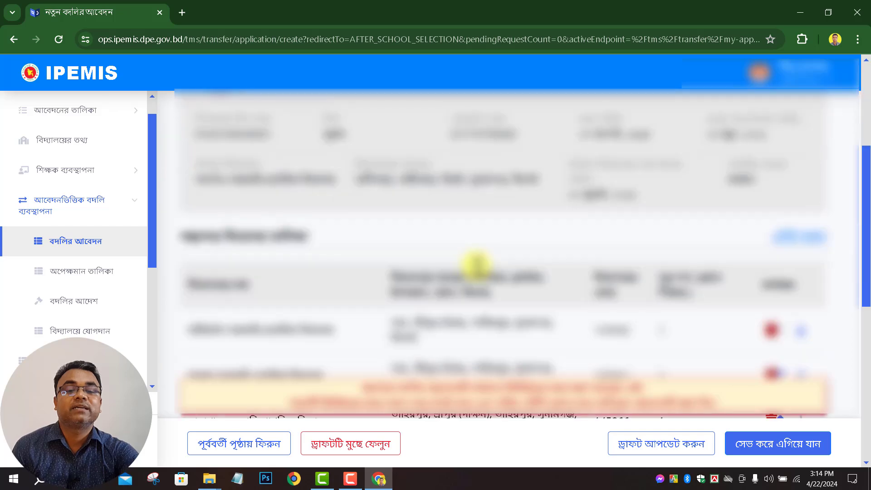
scroll(638, 251, "up", 2)
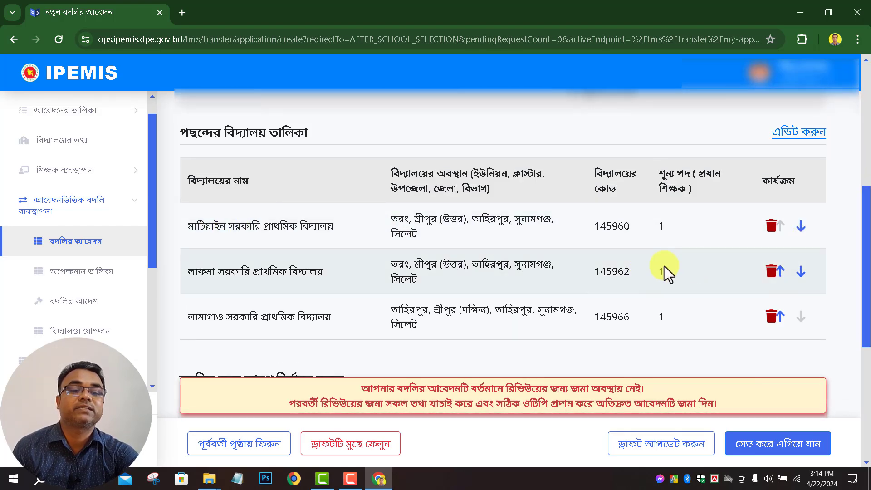
scroll(370, 244, "down", 2)
scroll(300, 226, "up", 2)
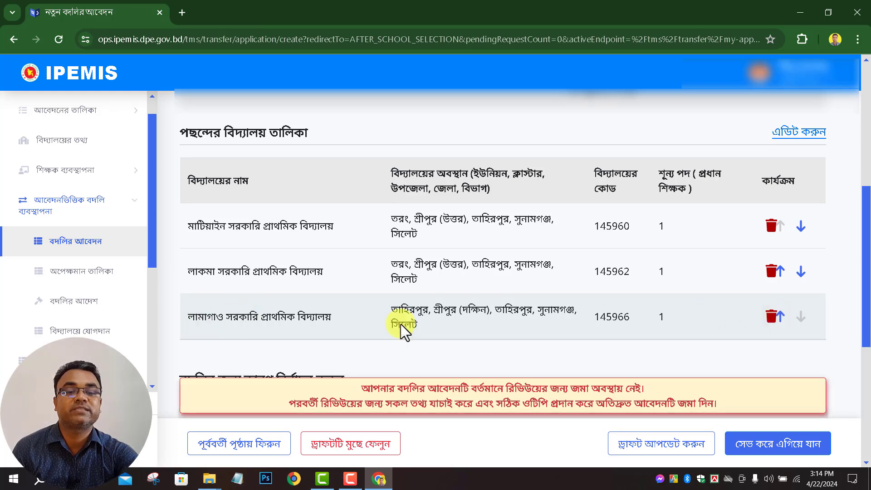
left_click(781, 316)
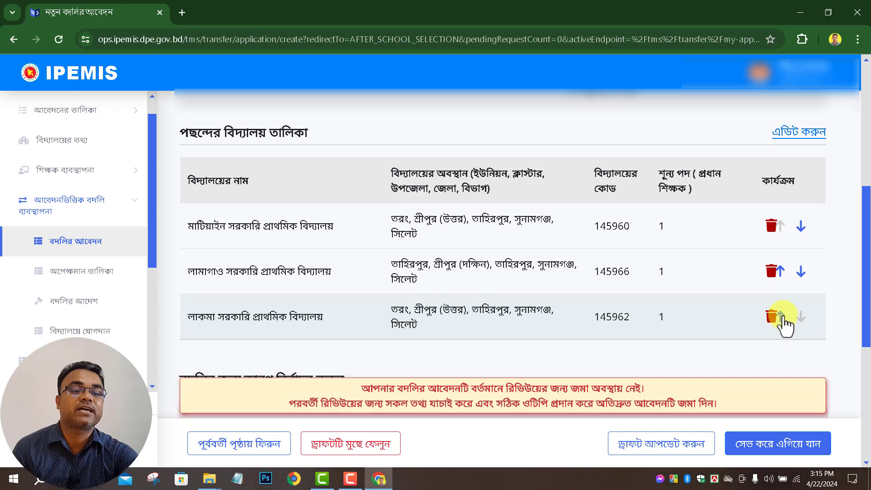
left_click(780, 316)
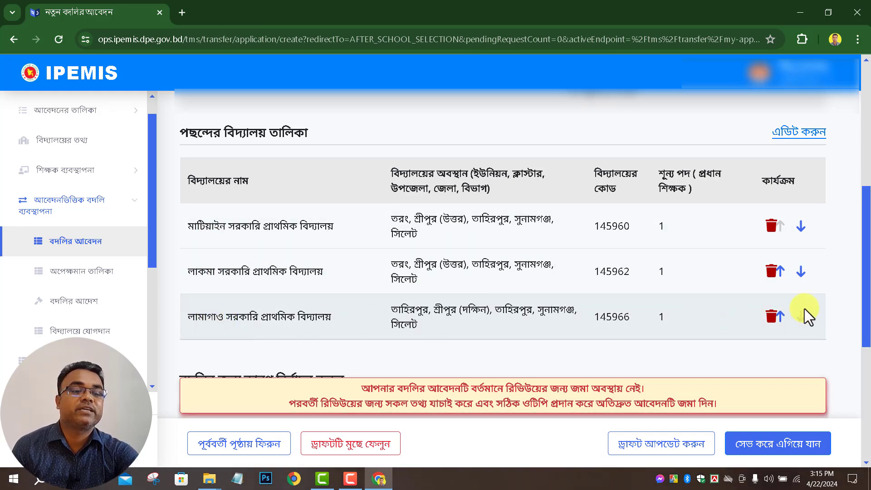
left_click(780, 317)
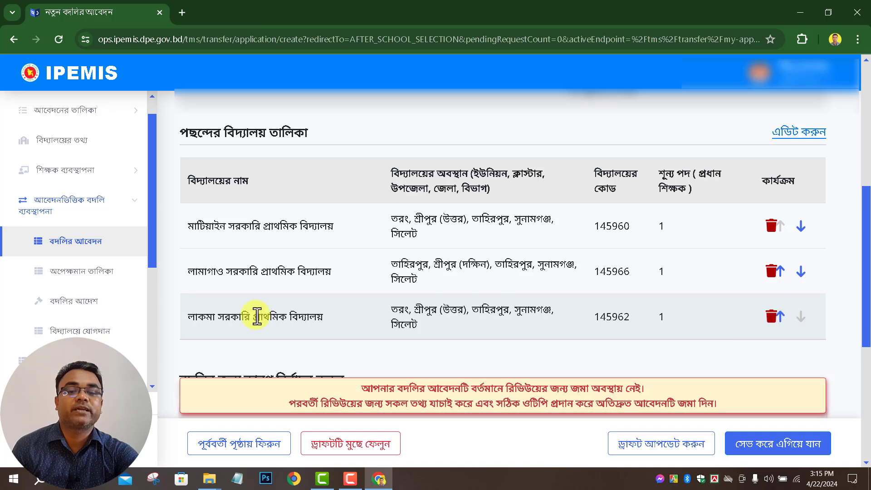
left_click(780, 271)
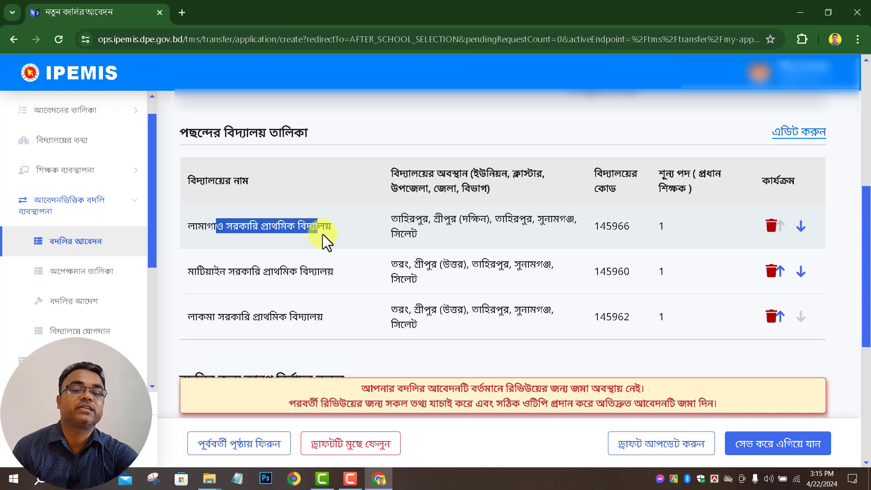
Step: Move লামাগাও সরকারি প্রাথমিক বিদ্যালয় back down to third place in the preferred-schools list
double_click(191, 225)
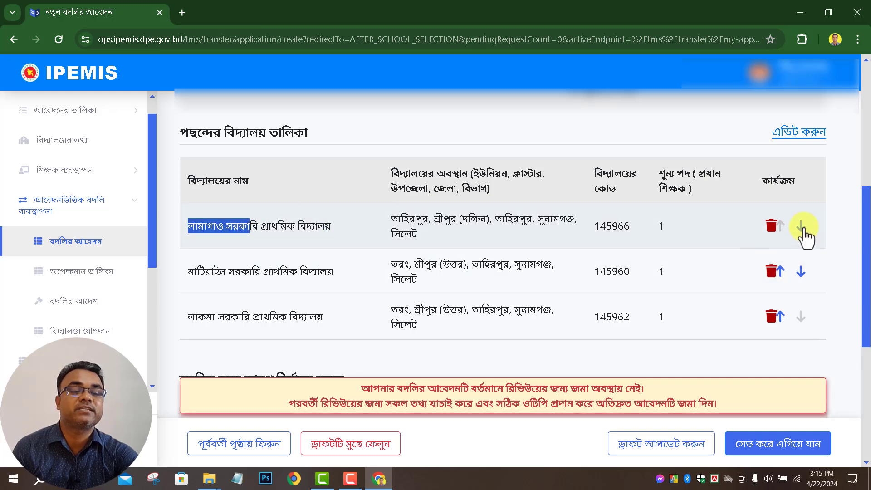
left_click(801, 226)
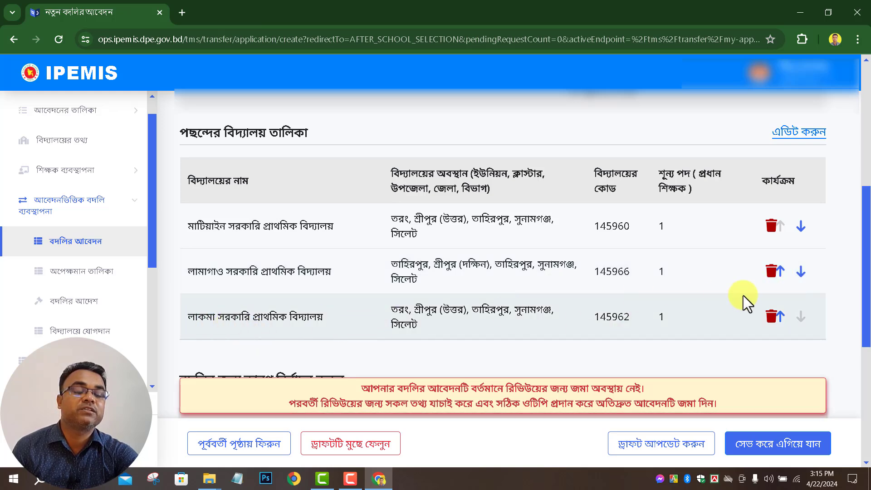
left_click(771, 316)
Step: Look through the available transfer reasons and select স্বামী/স্ত্রীর কর্মস্থলে বদলি
scroll(614, 281, "down", 5)
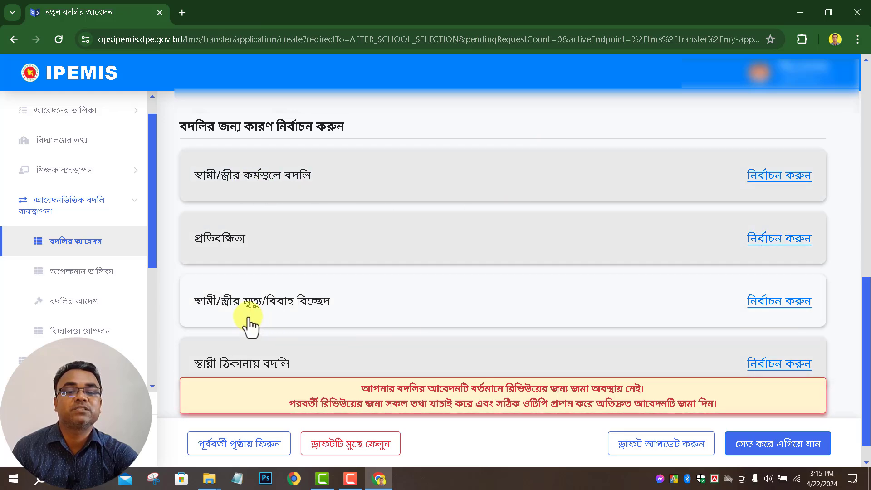
scroll(521, 308, "down", 1)
scroll(520, 303, "down", 1)
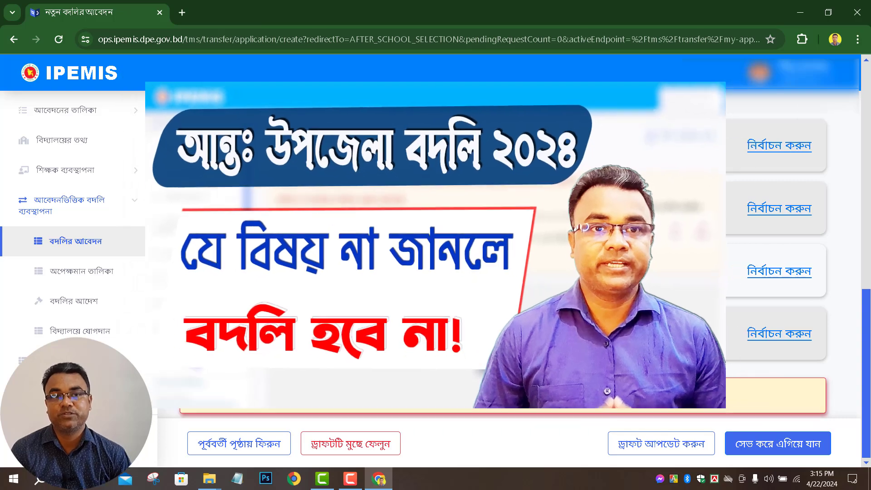
scroll(468, 299, "up", 5)
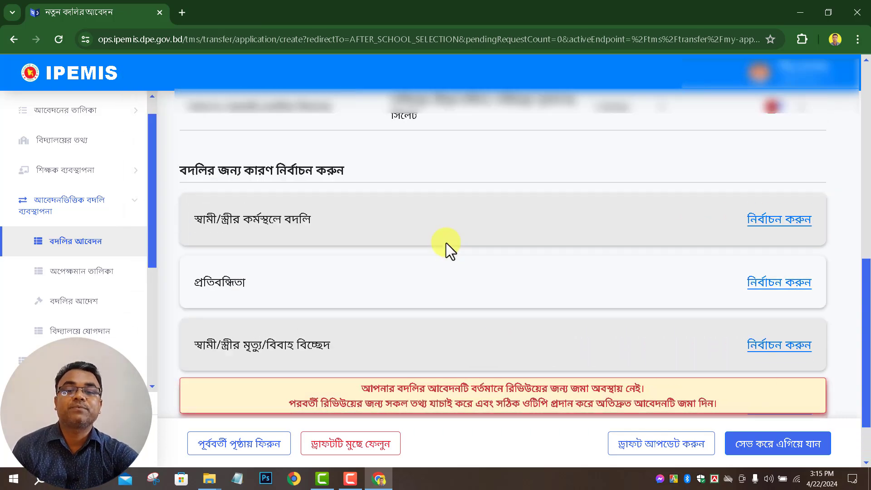
scroll(341, 321, "down", 2)
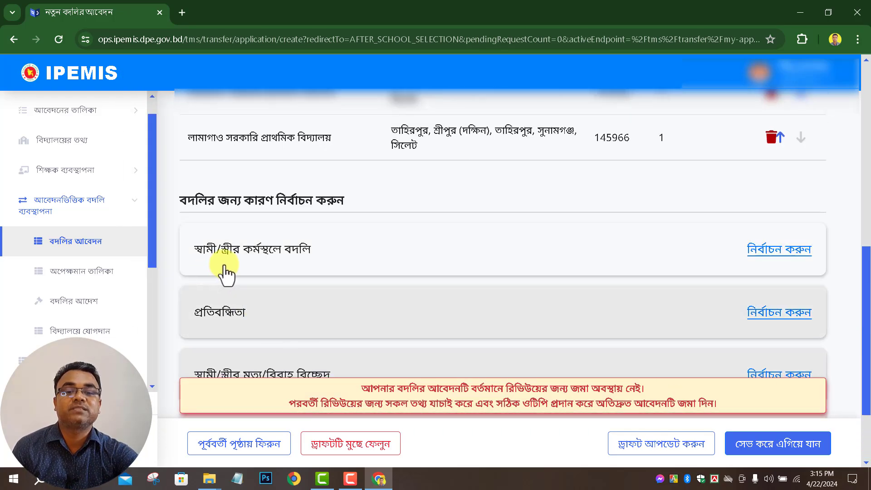
left_click(780, 253)
scroll(633, 273, "down", 2)
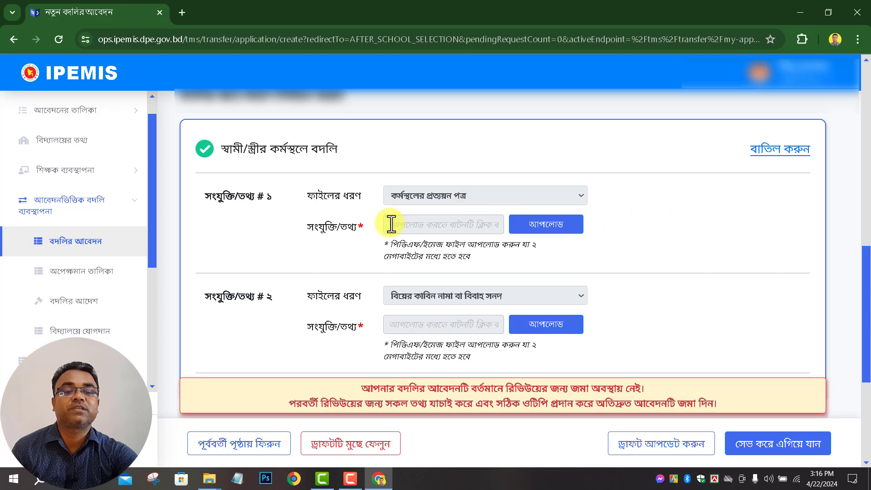
Step: Upload Merge pdf from the Downloads folder as the কর্মস্থলের প্রত্যয়ন পত্র attachment and check the file format and size note
left_click(561, 230)
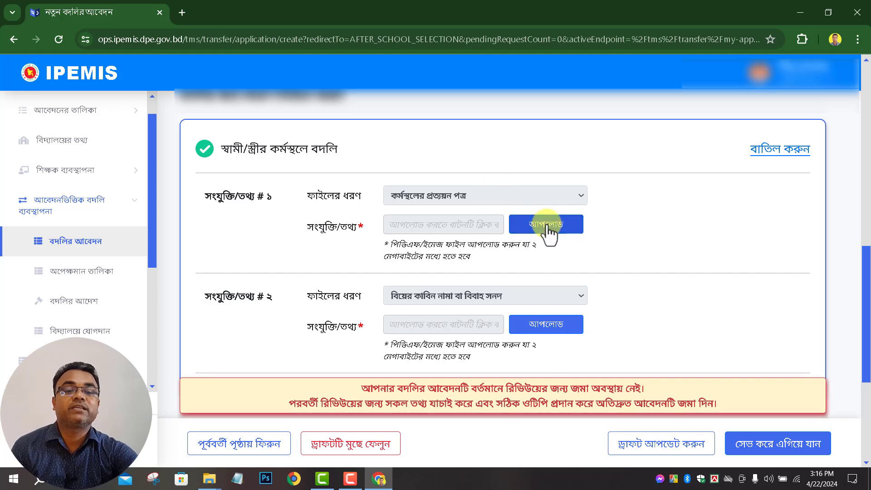
left_click(546, 225)
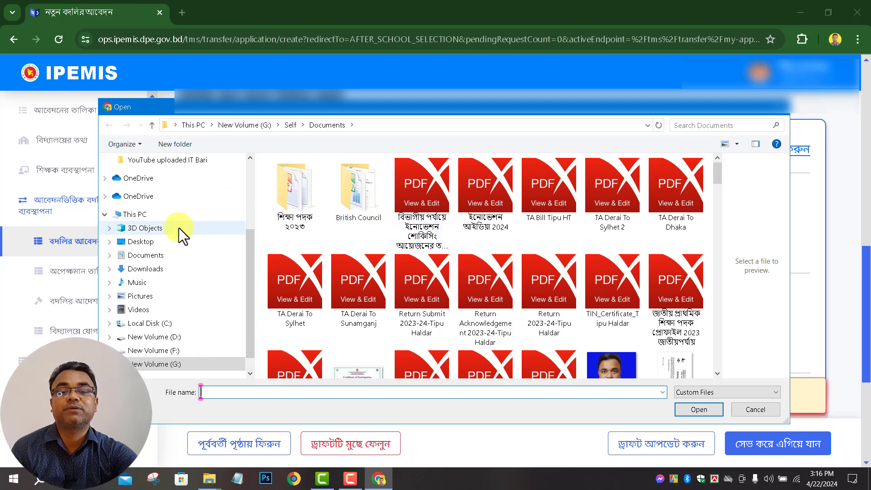
left_click(145, 273)
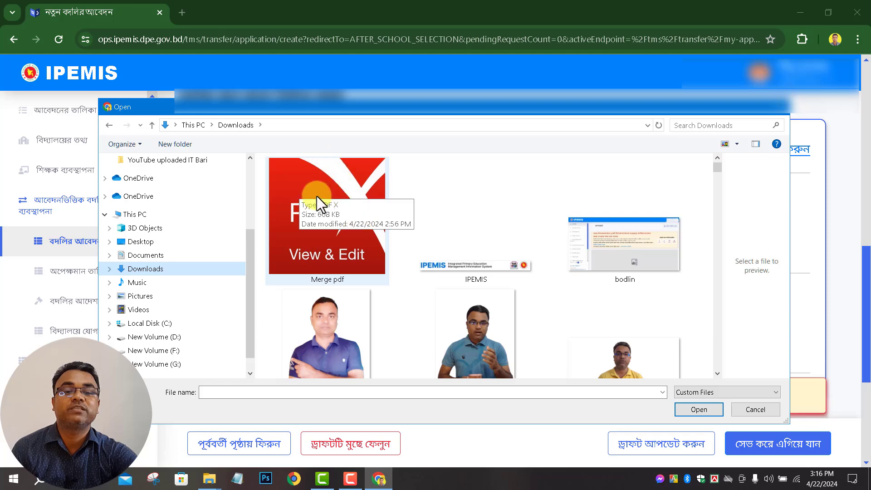
left_click(336, 207)
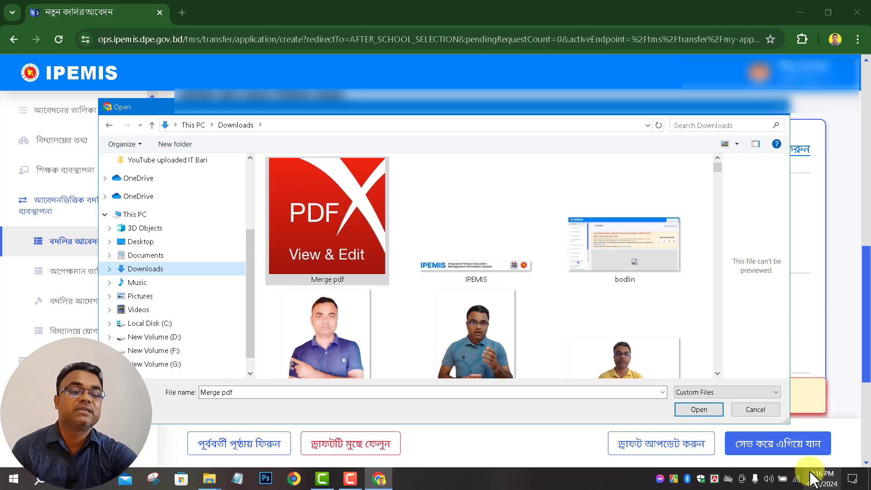
left_click(698, 409)
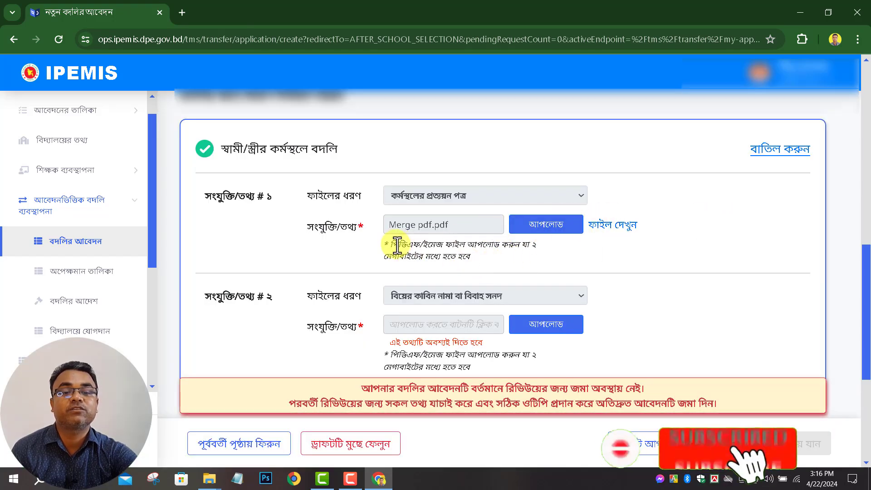
left_click_drag(391, 245, 562, 254)
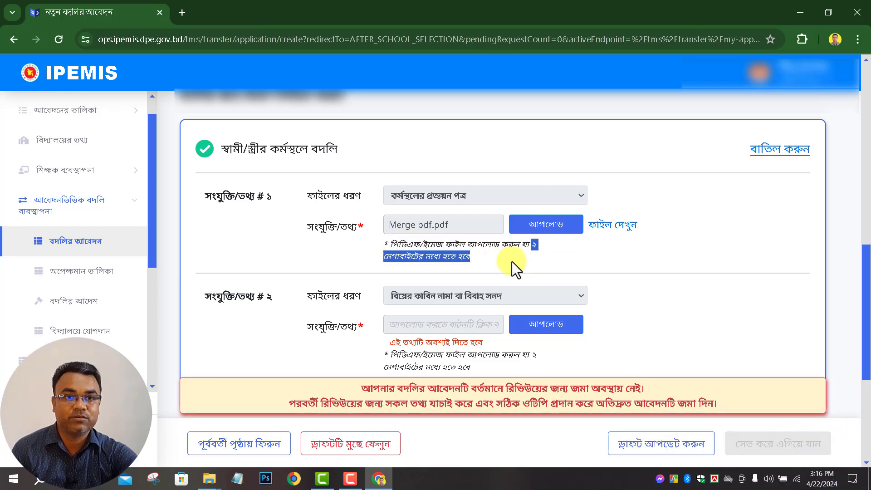
left_click(548, 249)
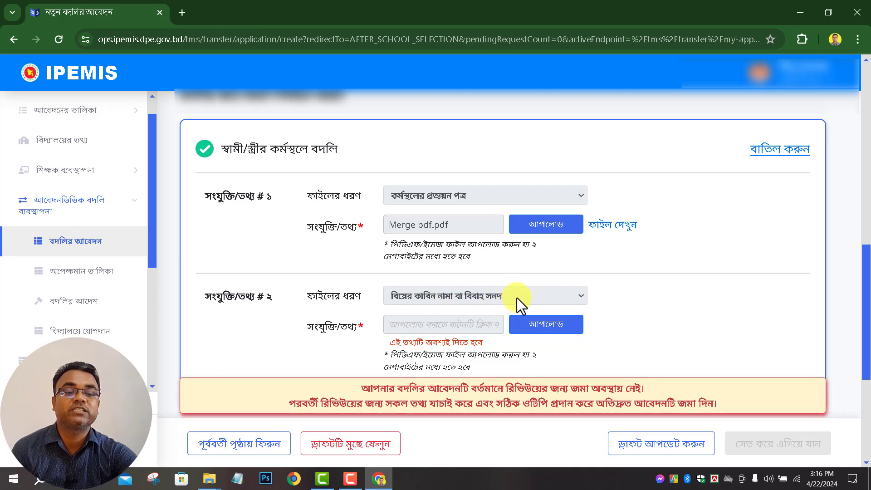
Step: Upload the NID PDF from the Self > Documents folder as the বিয়ের কাবিন নামা বা বিবাহ সনদ attachment
left_click(540, 325)
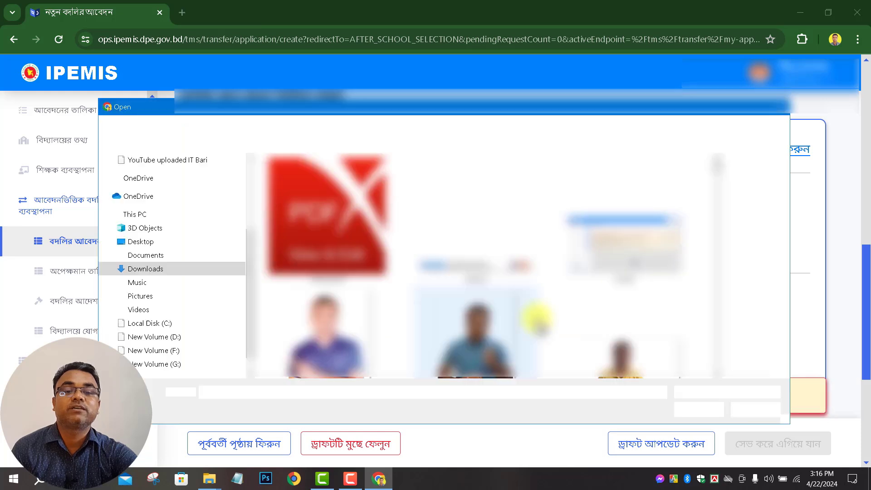
scroll(537, 318, "down", 5)
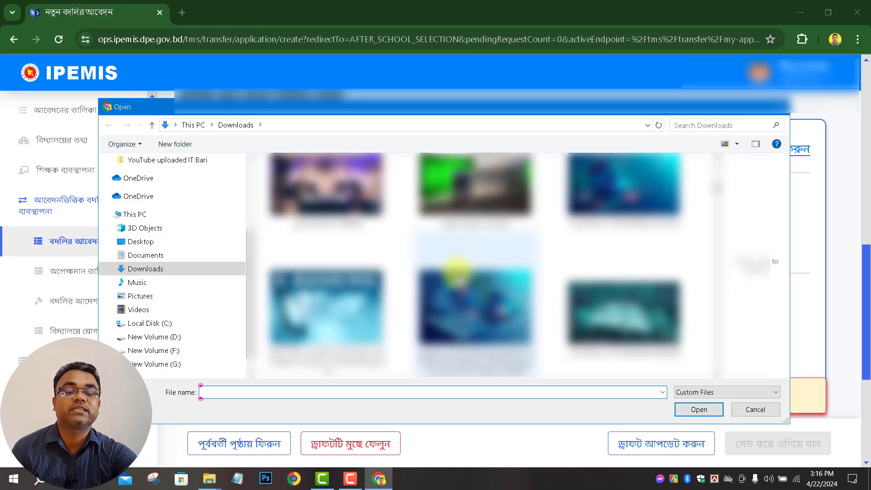
scroll(459, 277, "down", 3)
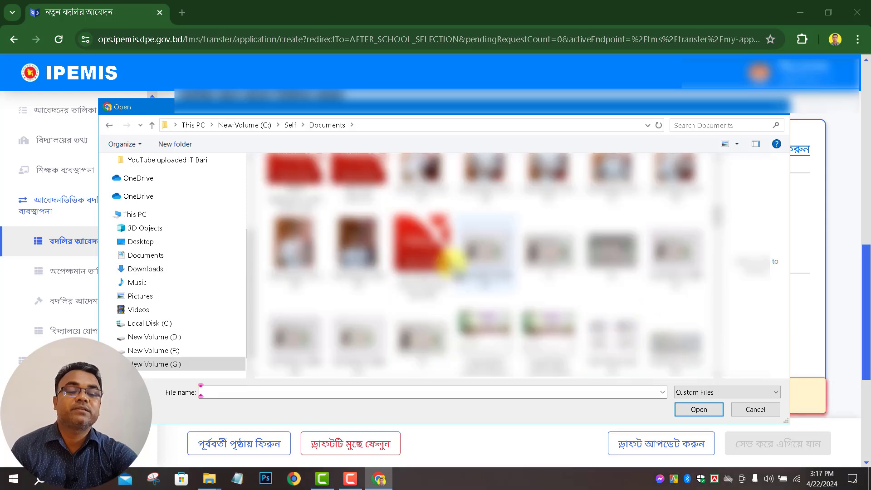
left_click(426, 241)
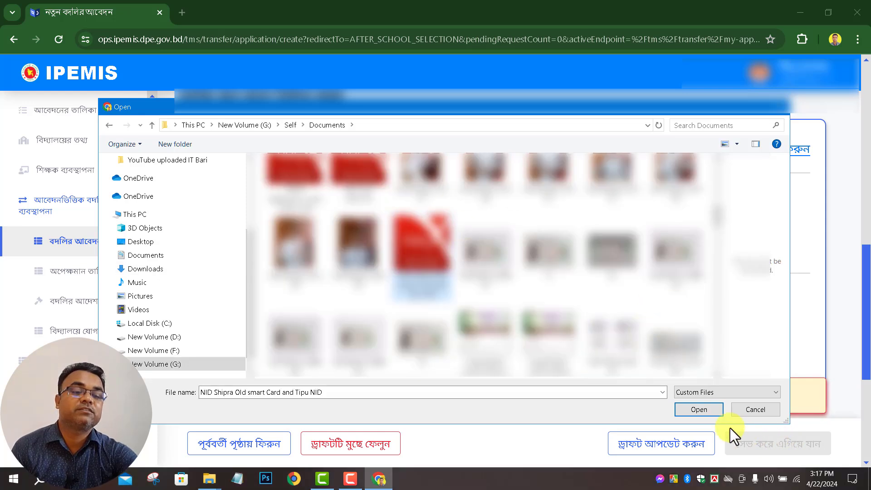
left_click(701, 410)
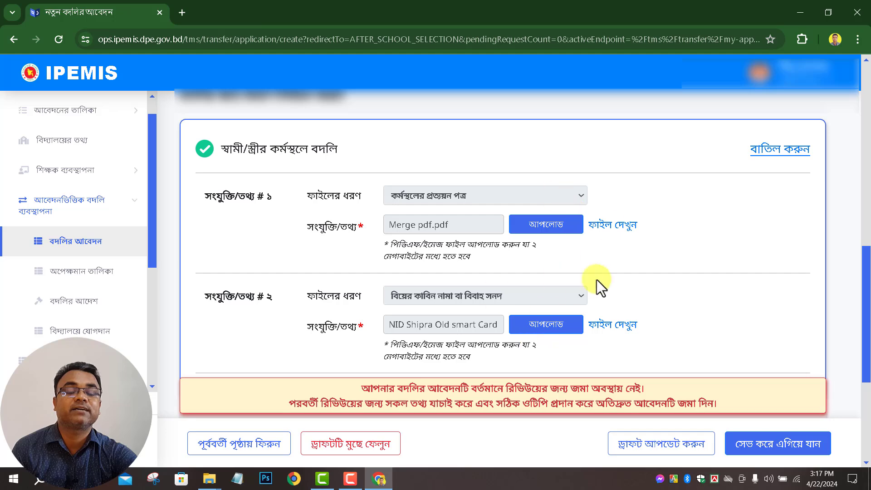
Step: Download the uploaded কর্মস্থলের প্রত্যয়ন পত্র file, view it in the browser and close it
left_click(617, 234)
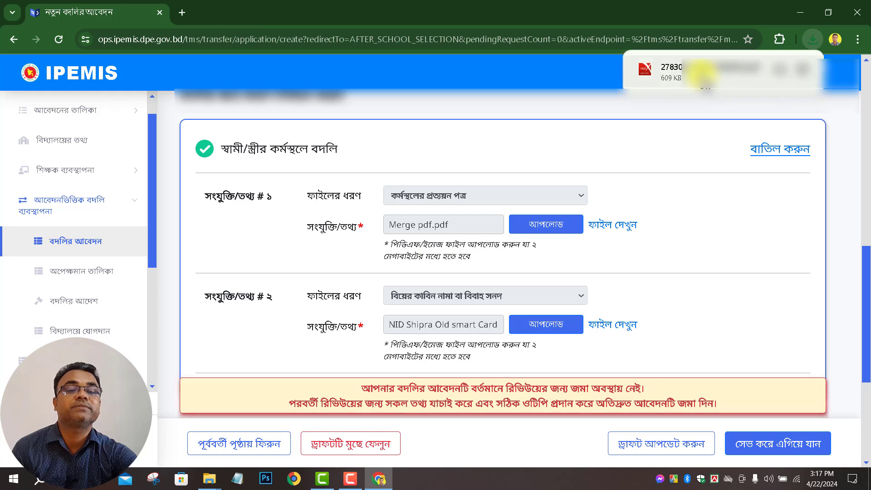
left_click(701, 72)
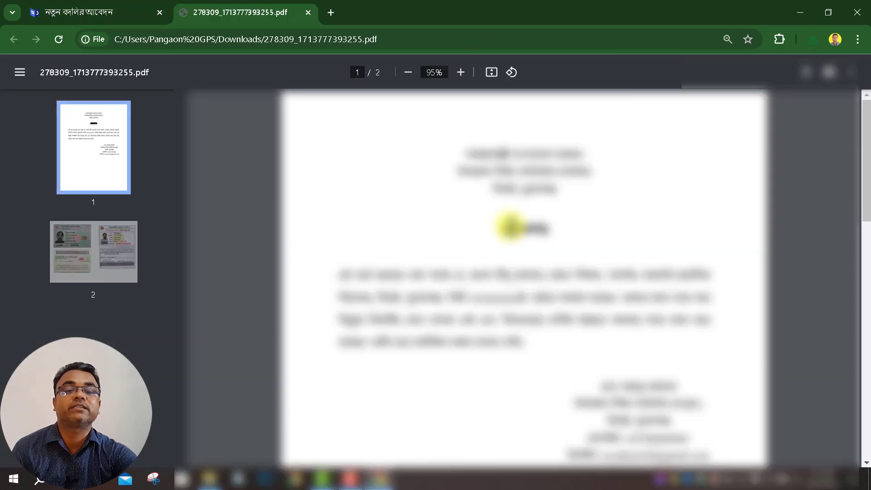
left_click(306, 11)
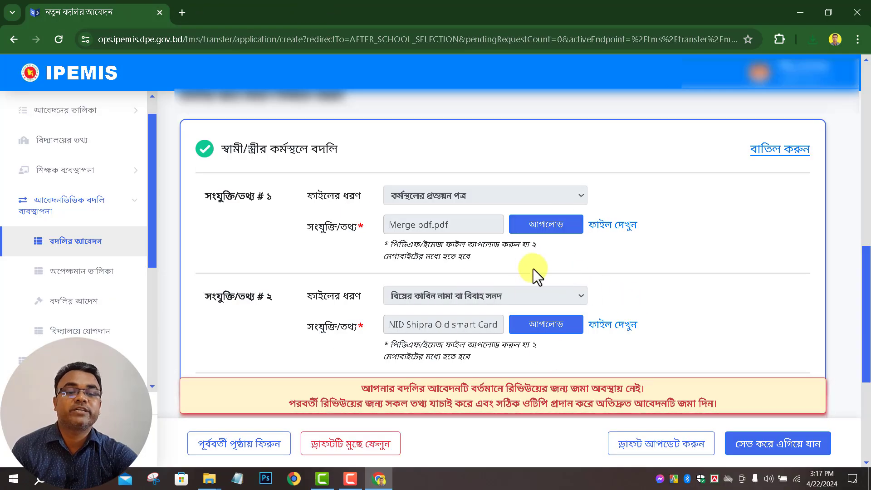
Step: Select the প্রতিবন্ধিতা transfer reason to view its required attachment, and cancel that selection
scroll(532, 272, "down", 5)
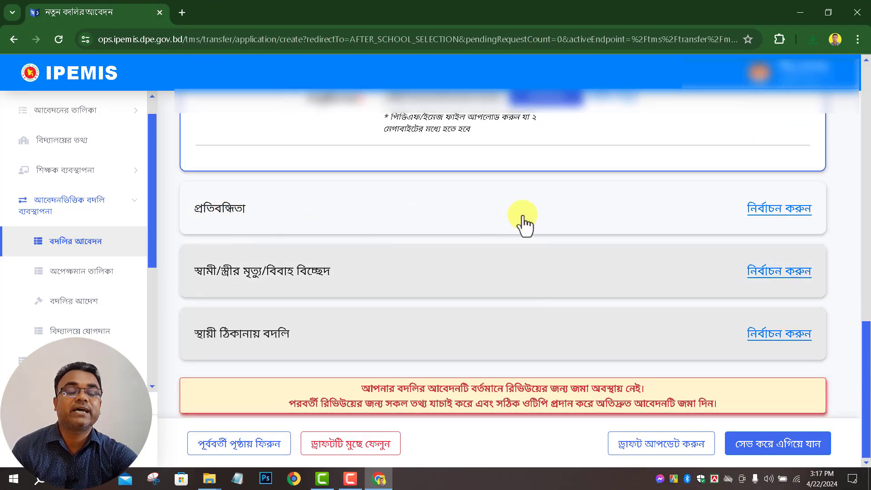
left_click(788, 209)
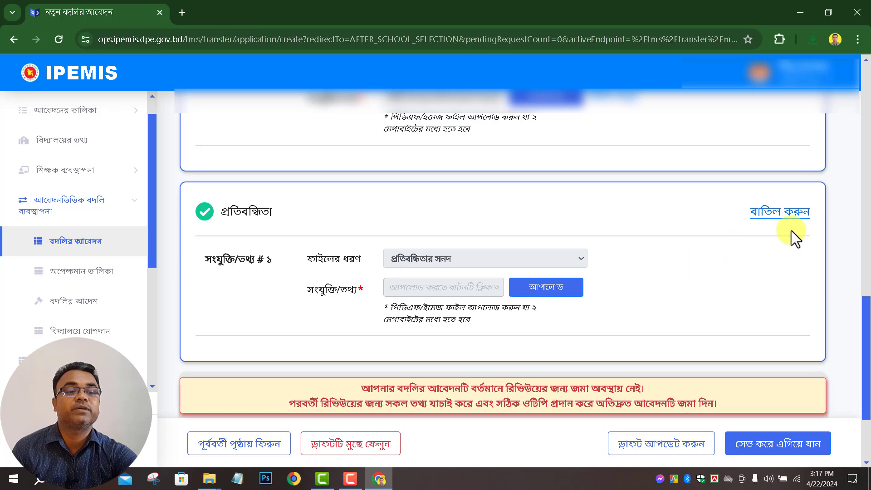
left_click(774, 214)
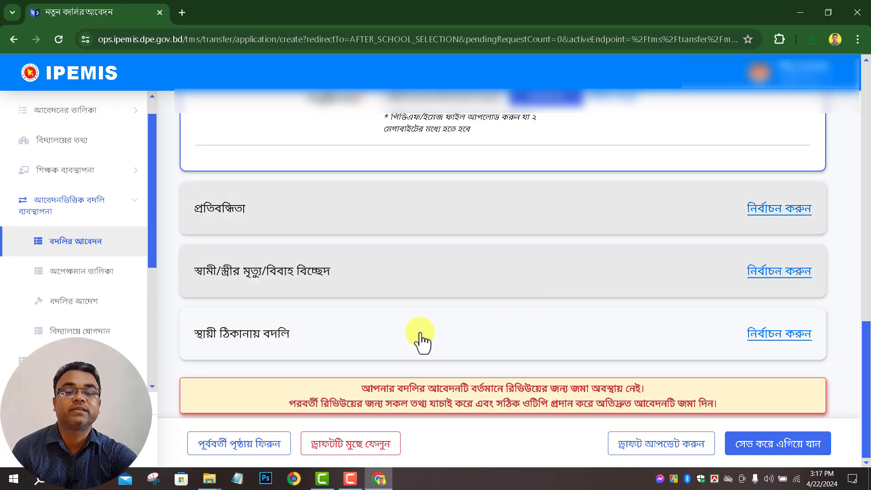
Step: Select স্থায়ী ঠিকানায় বদলি as a transfer reason and examine its required attachments
left_click(778, 337)
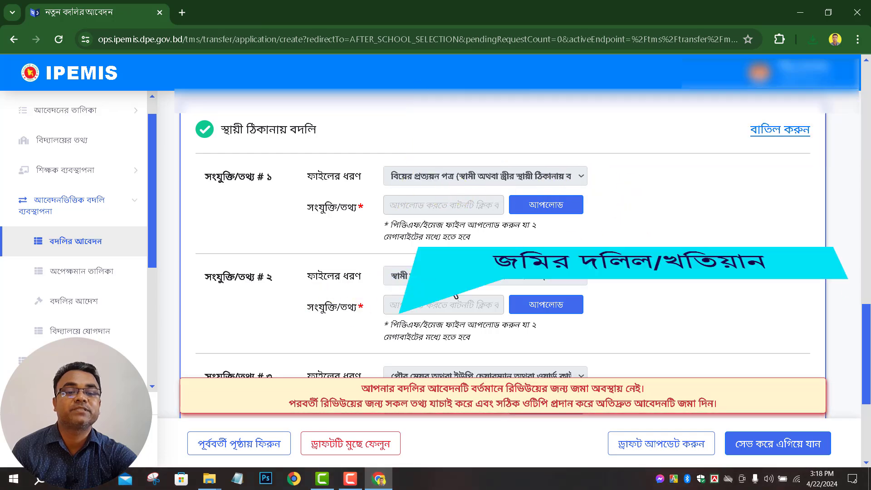
scroll(600, 279, "down", 2)
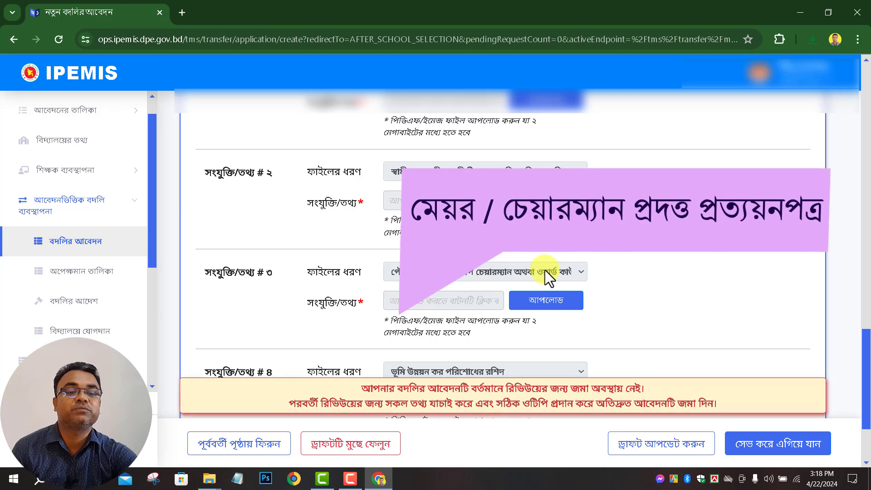
scroll(624, 269, "down", 2)
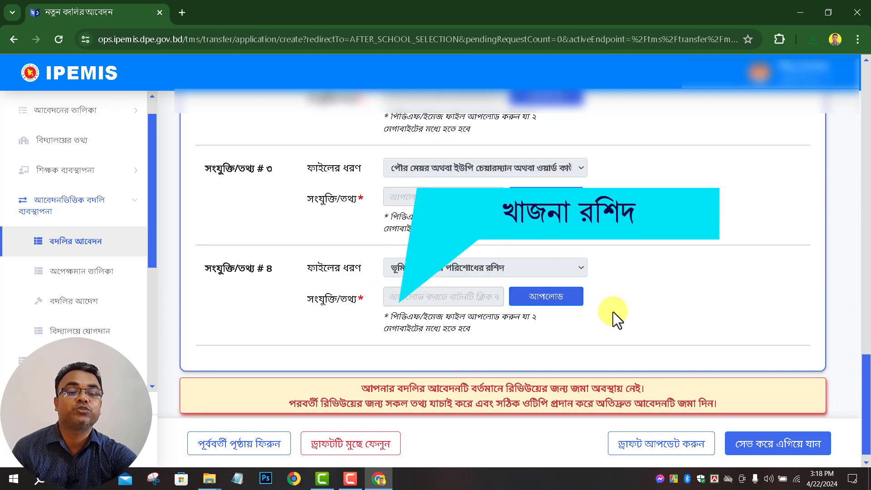
Step: Review the attachments listed for the স্থায়ী ঠিকানায় বদলি transfer reason and cancel its selection
scroll(551, 314, "up", 10)
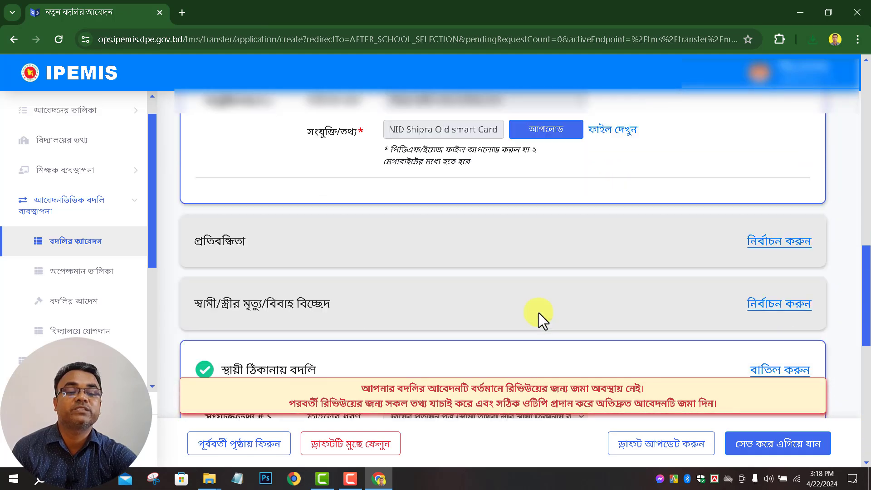
scroll(565, 314, "down", 10)
scroll(565, 315, "up", 7)
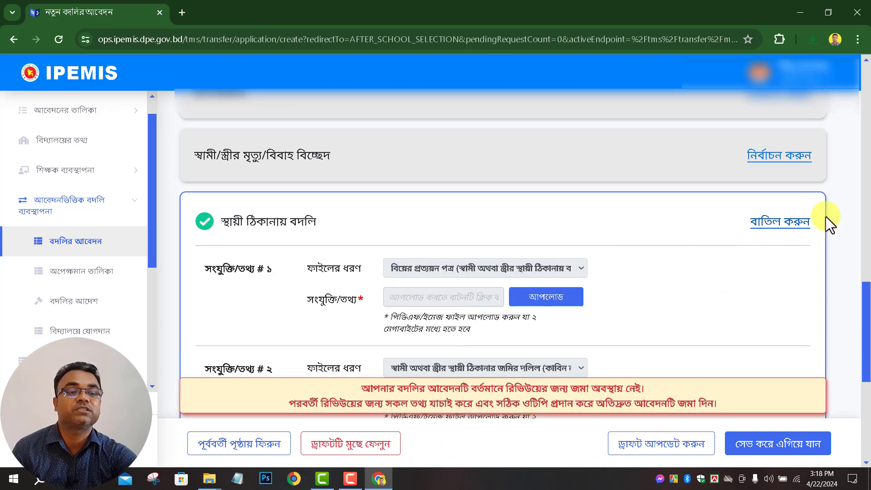
left_click(786, 223)
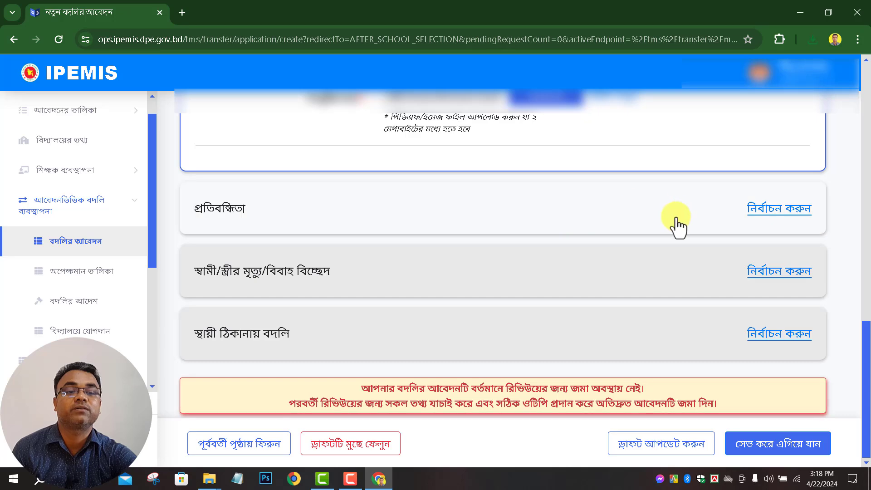
Step: Save the transfer reasons, proceed to the application summary, and read both lines of the red review notice
scroll(612, 229, "up", 5)
scroll(584, 222, "down", 5)
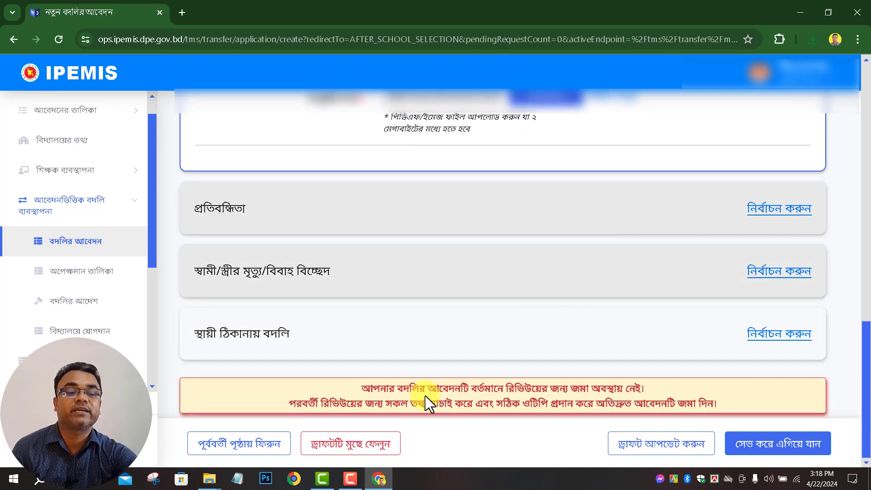
left_click(791, 457)
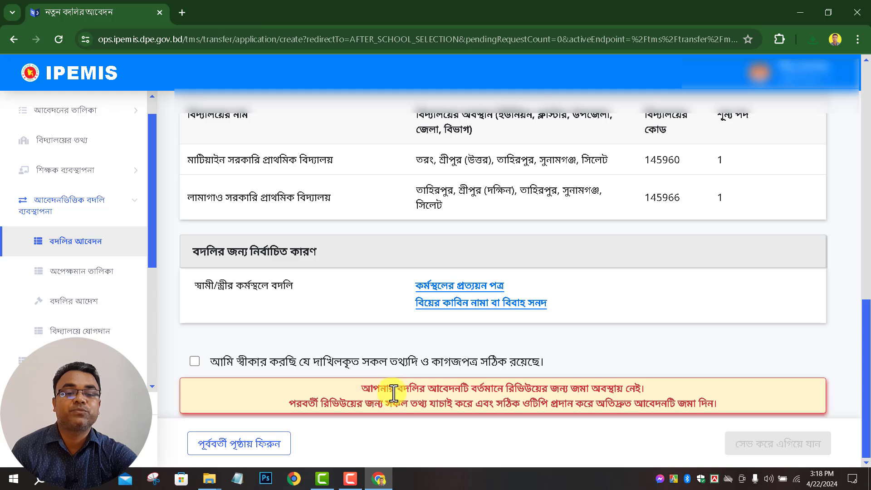
left_click_drag(393, 393, 659, 393)
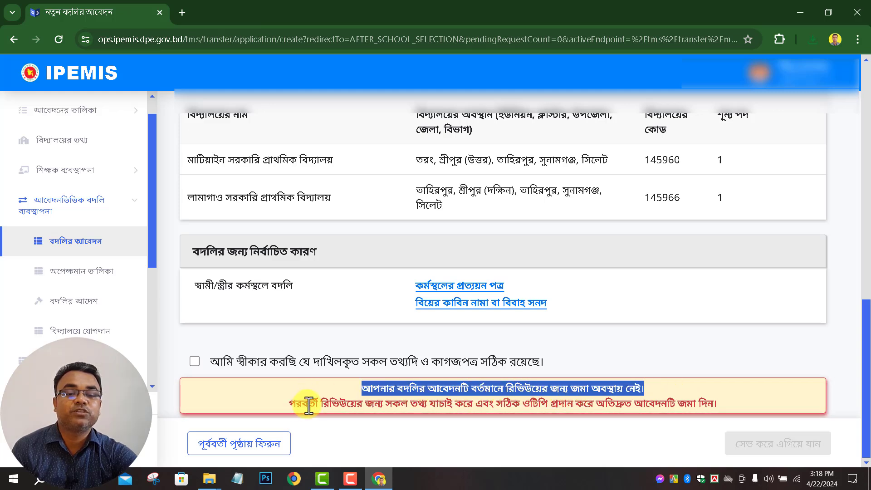
left_click_drag(290, 403, 715, 405)
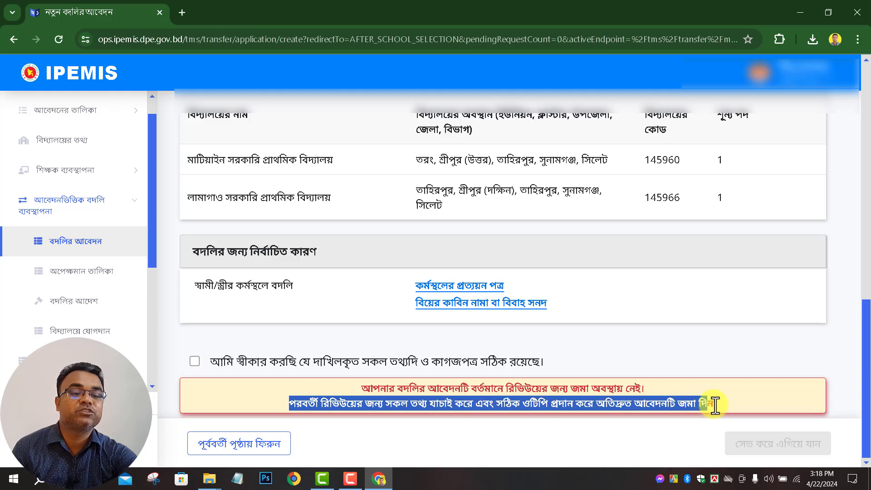
left_click(345, 329)
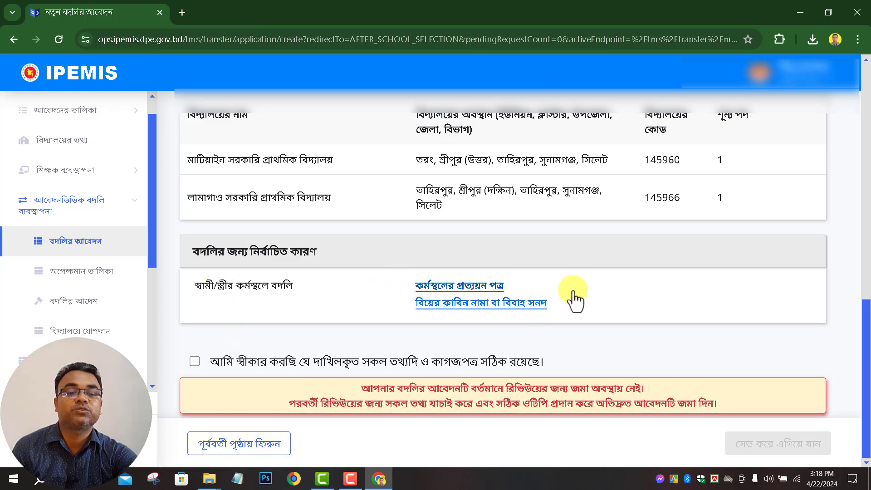
Step: Accept the declaration that all submitted information and documents are correct, and save to continue to the applicant's copy
left_click(195, 362)
left_click(194, 362)
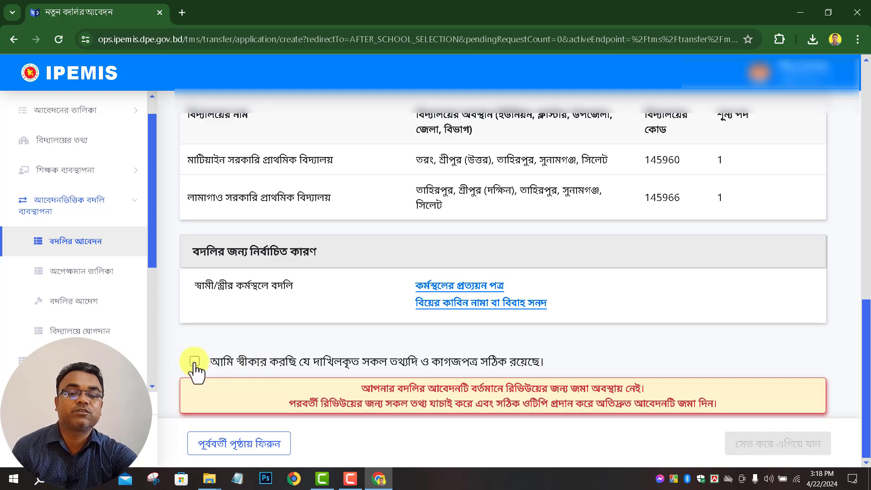
left_click(194, 361)
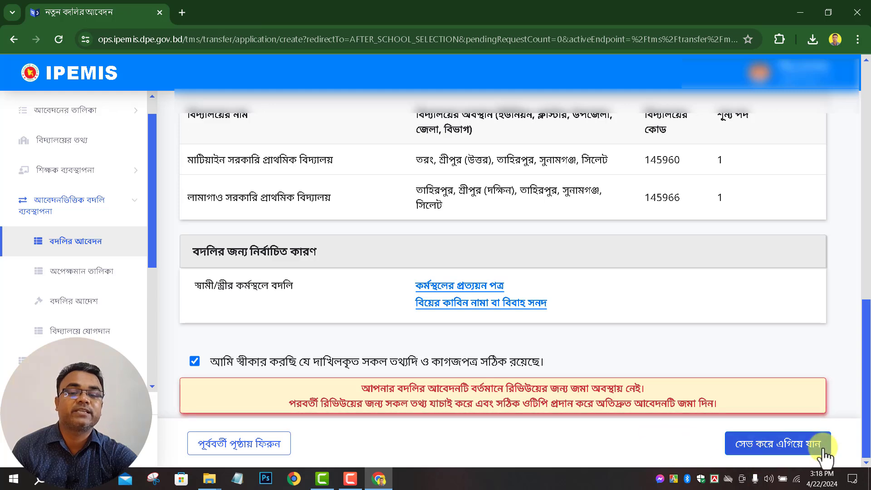
left_click(194, 362)
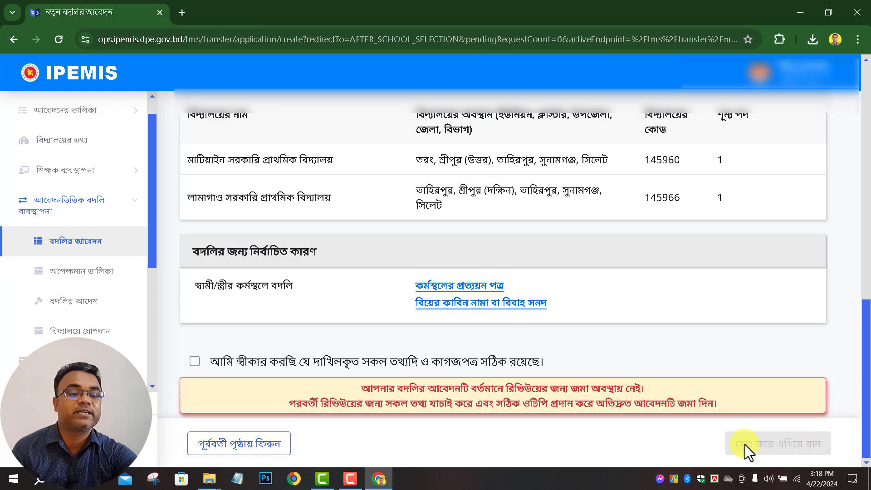
left_click(195, 362)
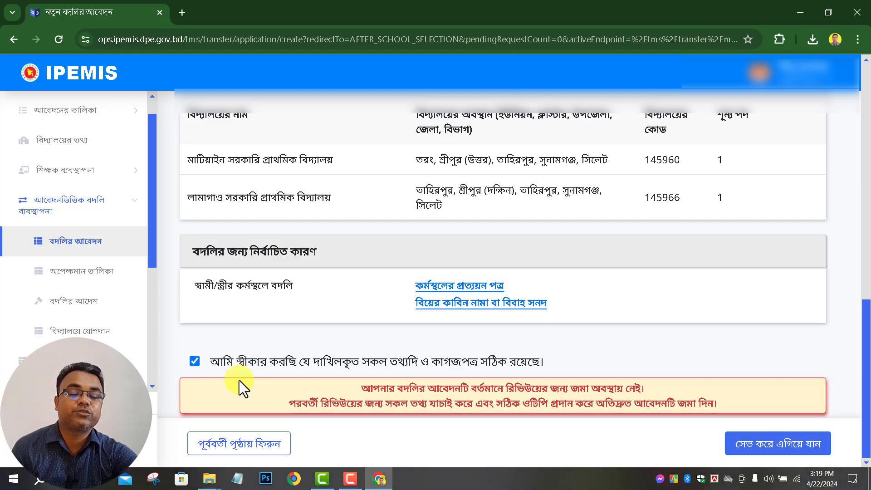
left_click(769, 447)
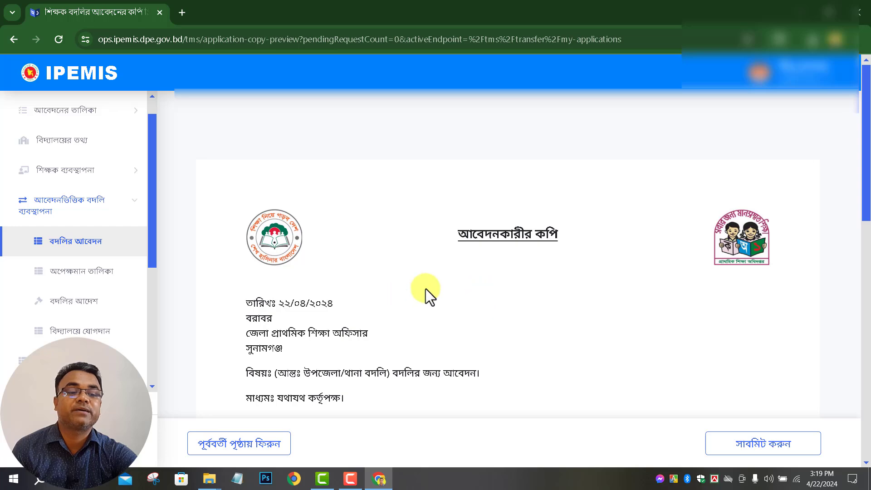
Step: Review the আবেদনকারীর কপি preview through the signature and attachment list, and try to submit the application
scroll(544, 287, "down", 10)
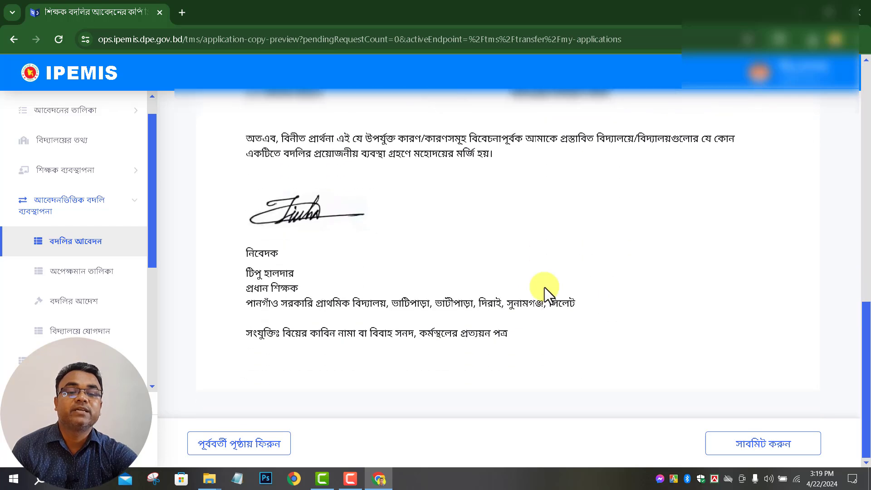
scroll(468, 300, "up", 10)
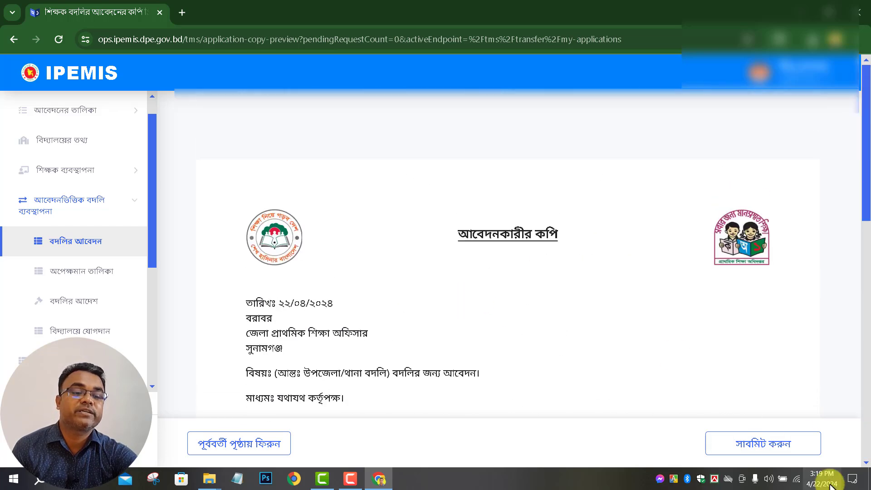
left_click(776, 446)
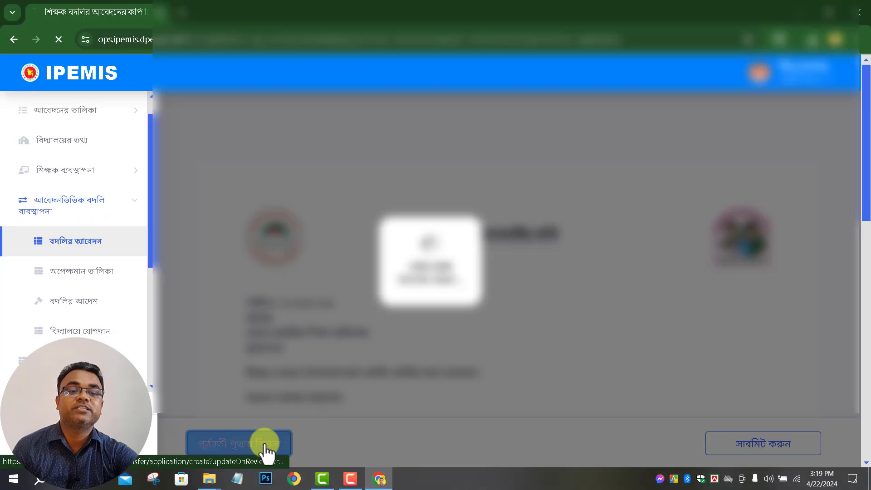
Step: Return from the preview to the application form and delete the transfer application draft
left_click(263, 445)
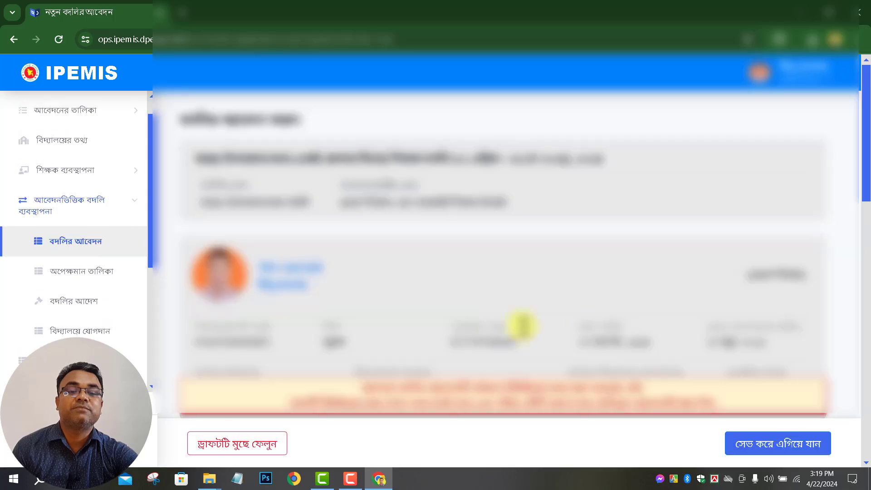
scroll(621, 329, "down", 15)
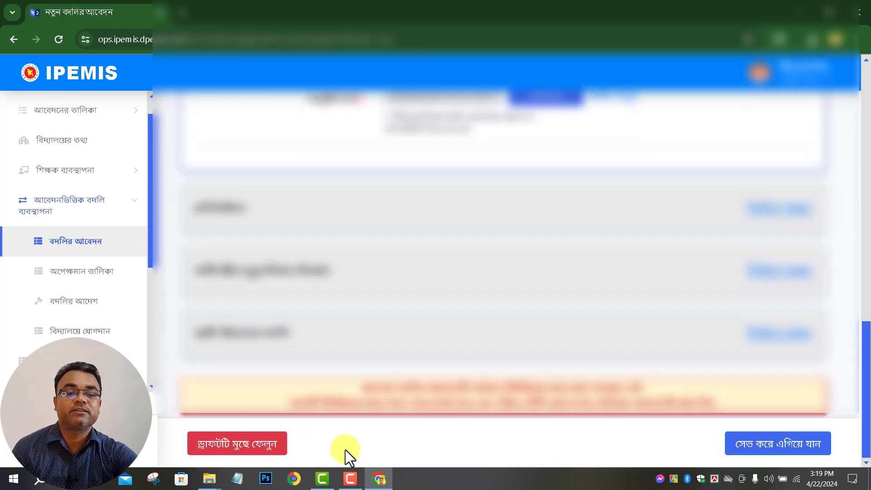
left_click(256, 451)
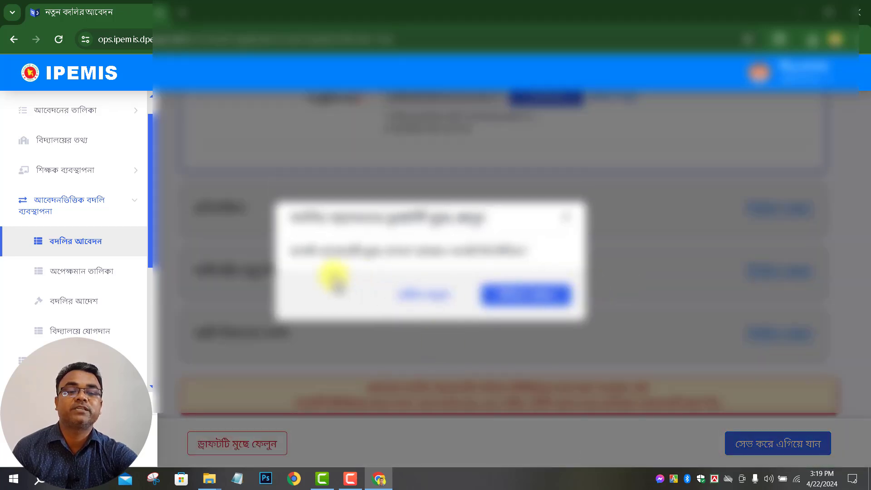
left_click(533, 295)
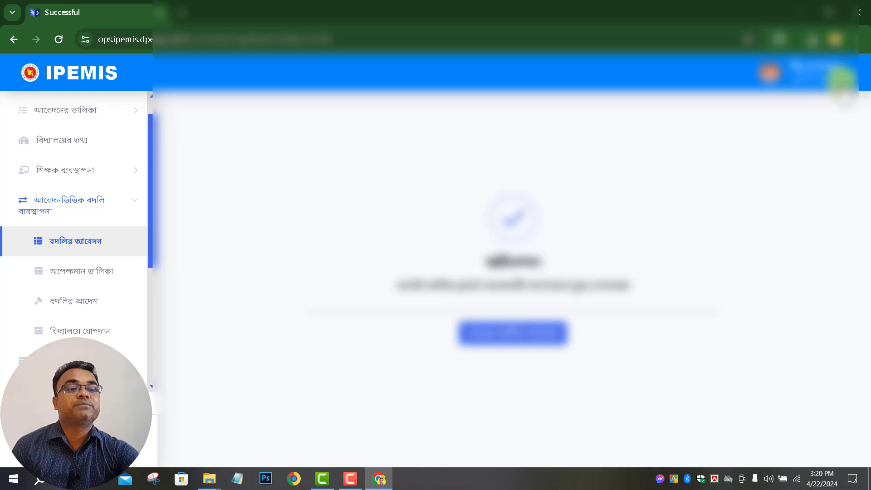
Step: Log out of the IPEMIS account
left_click(841, 80)
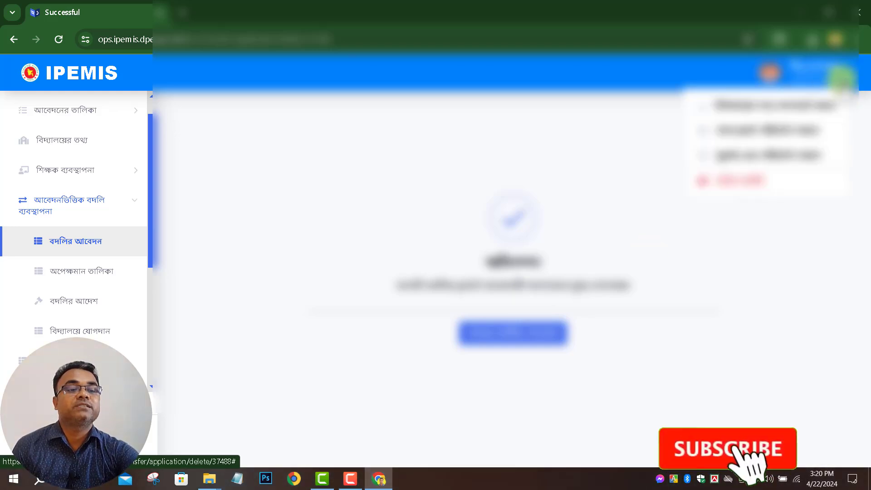
left_click(739, 180)
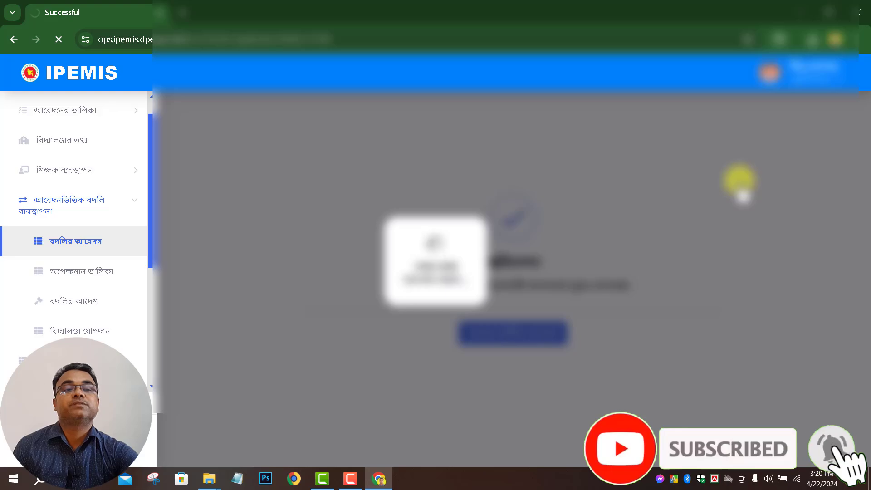